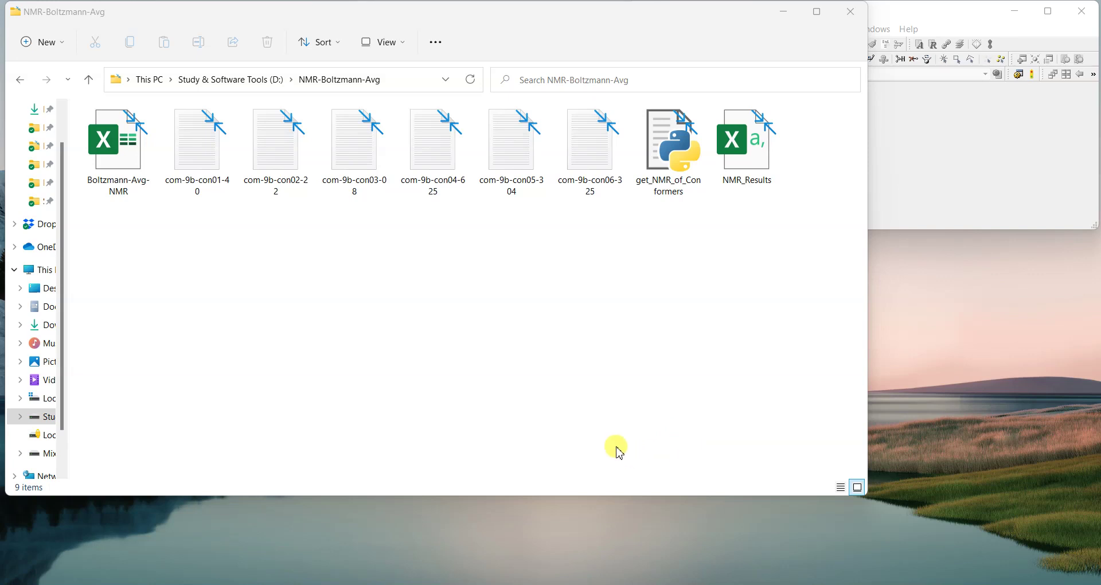
# - Load the NMR job of com-9b-con01-40.log into GaussView and set its window beside the main one
pyautogui.click(989, 181)
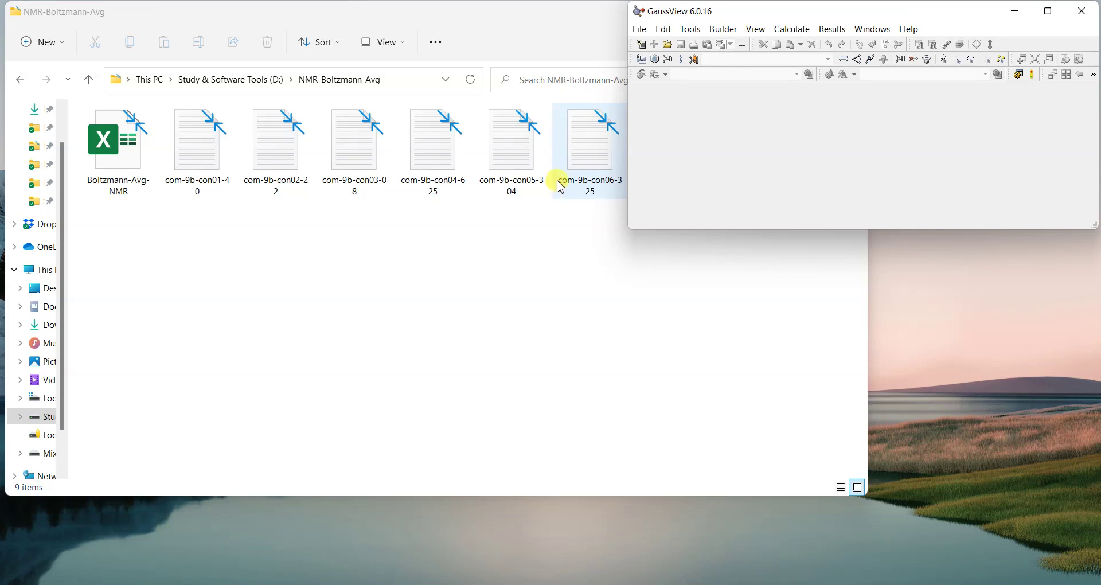
pyautogui.moveTo(195, 162); pyautogui.dragTo(737, 177)
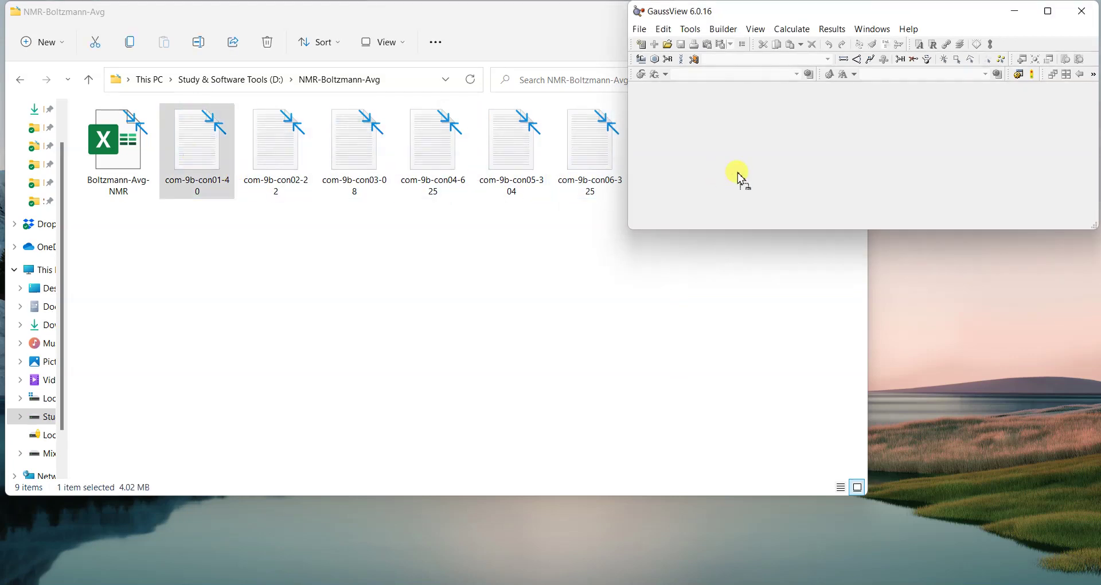
pyautogui.click(516, 362)
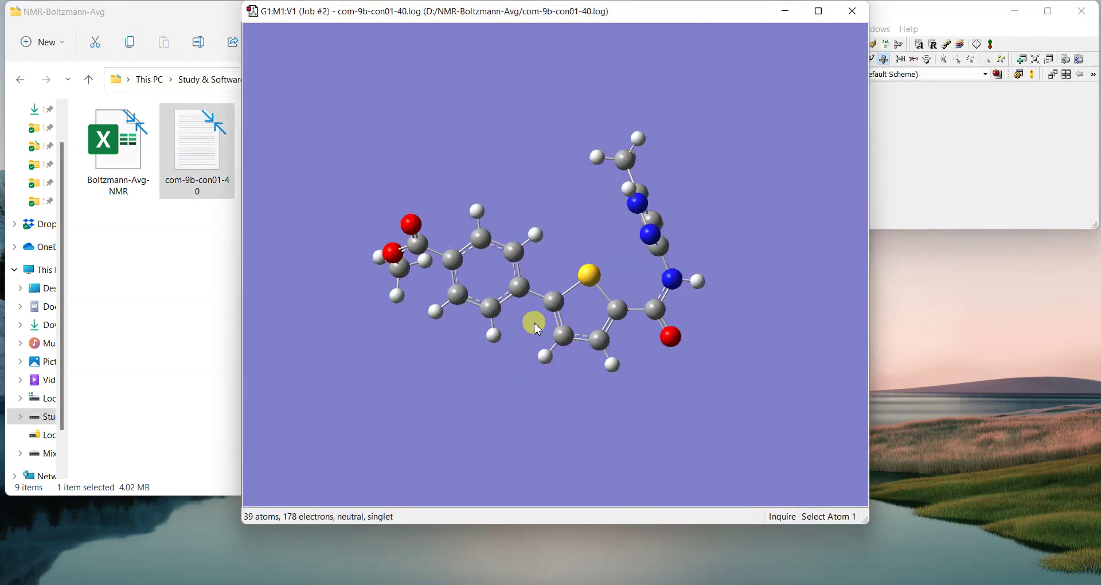
pyautogui.moveTo(686, 18); pyautogui.dragTo(458, 19)
# - Examine the com-9b-con01-40 conformer from slightly different angles, close its model and return to the NMR-Boltzmann-Avg folder
pyautogui.moveTo(500, 219)
pyautogui.mouseDown()
pyautogui.moveTo(521, 199)
pyautogui.moveTo(494, 221)
pyautogui.mouseUp()
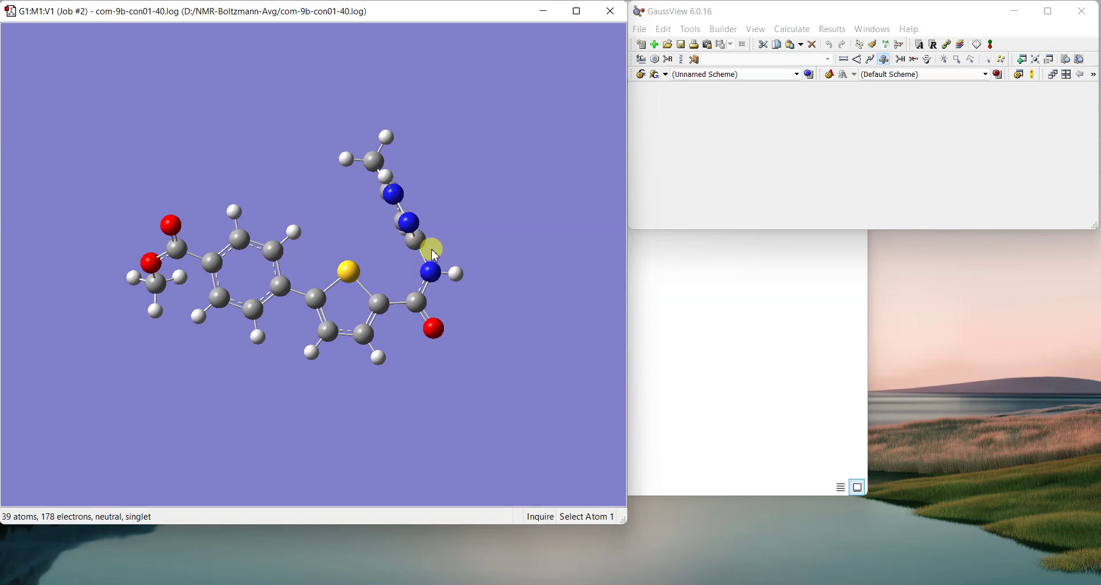
pyautogui.moveTo(474, 231)
pyautogui.mouseDown()
pyautogui.moveTo(435, 246)
pyautogui.moveTo(462, 233)
pyautogui.moveTo(491, 249)
pyautogui.moveTo(467, 250)
pyautogui.moveTo(473, 224)
pyautogui.moveTo(446, 235)
pyautogui.moveTo(465, 241)
pyautogui.mouseUp()
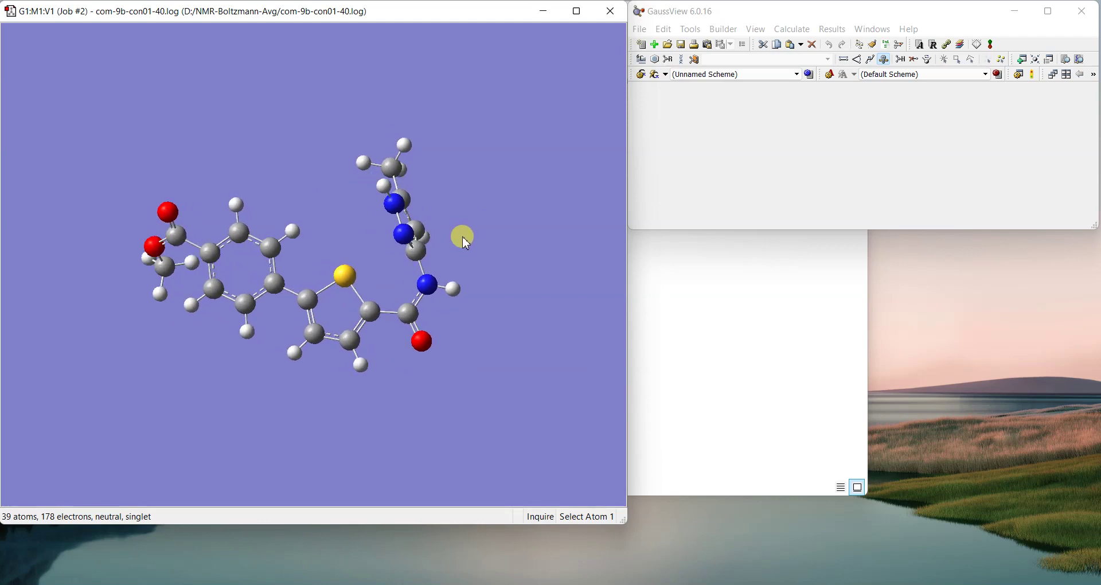
pyautogui.moveTo(462, 238); pyautogui.dragTo(463, 238)
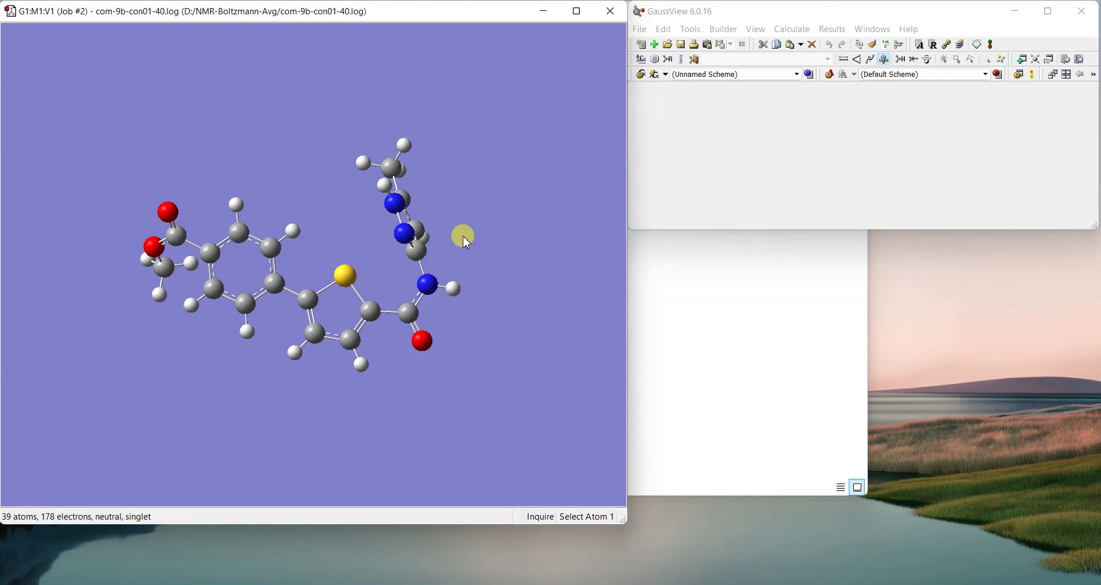
pyautogui.moveTo(463, 237)
pyautogui.mouseDown()
pyautogui.moveTo(451, 236)
pyautogui.moveTo(462, 235)
pyautogui.mouseUp()
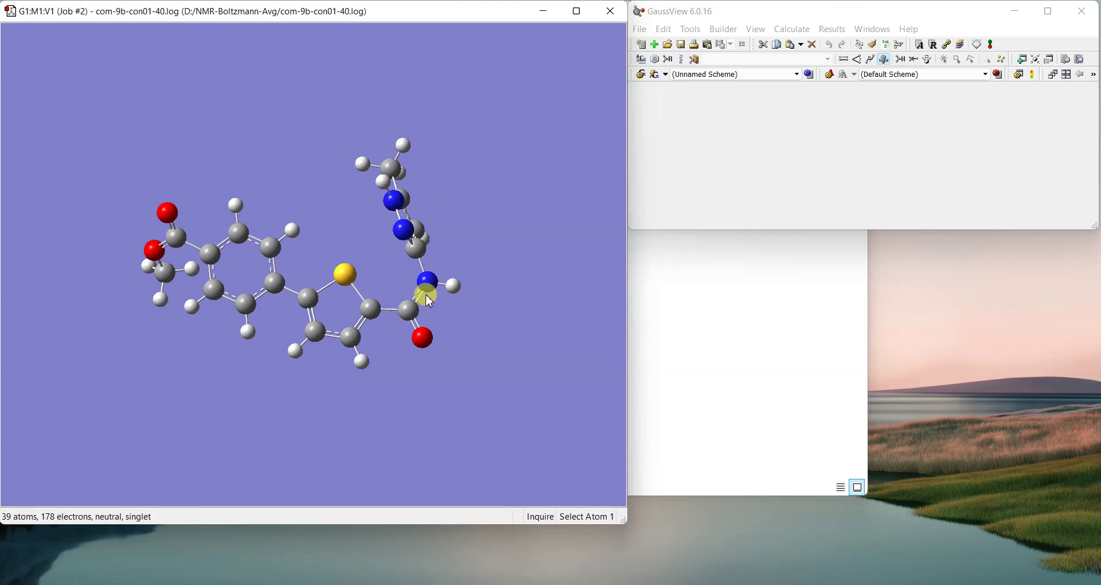
pyautogui.click(610, 12)
pyautogui.click(335, 246)
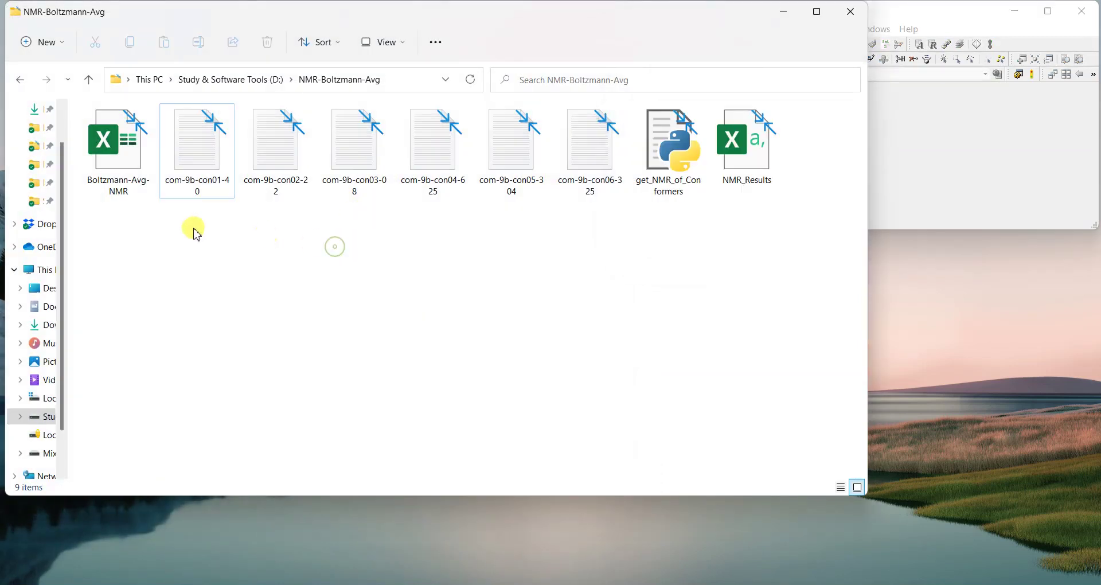
# - Point out the six conformer log files and load the NMR job of com-9b-con01-40.log into GaussView
pyautogui.moveTo(199, 228); pyautogui.dragTo(599, 159)
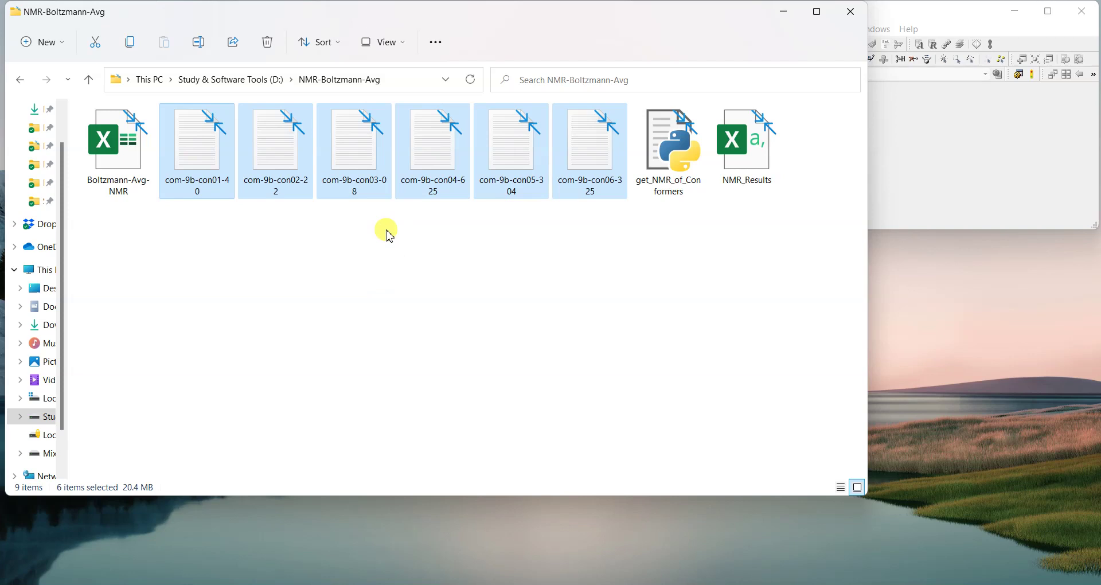
pyautogui.click(205, 165)
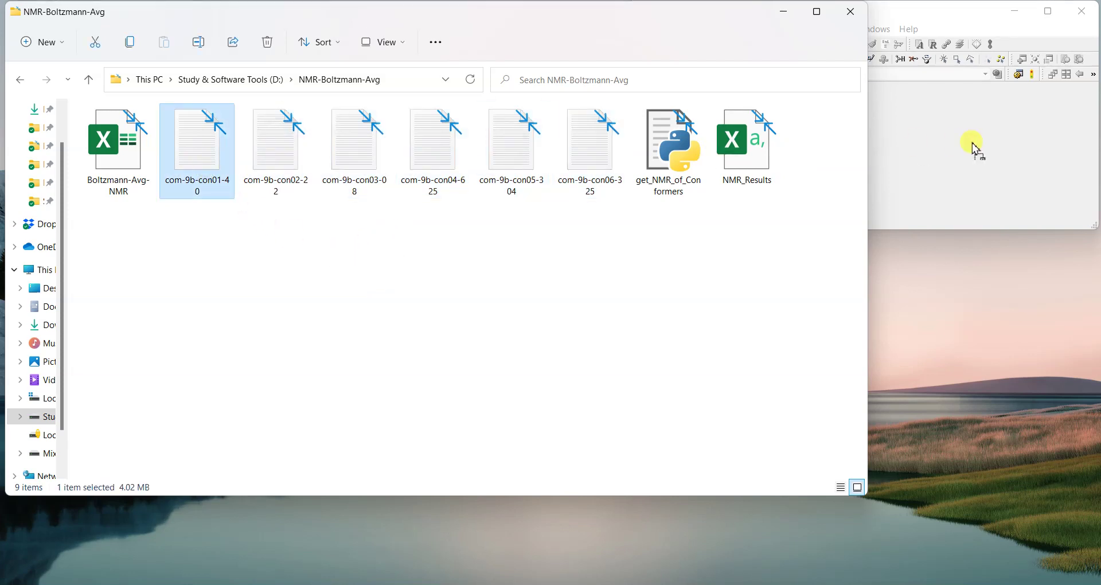
pyautogui.moveTo(525, 263); pyautogui.dragTo(951, 170)
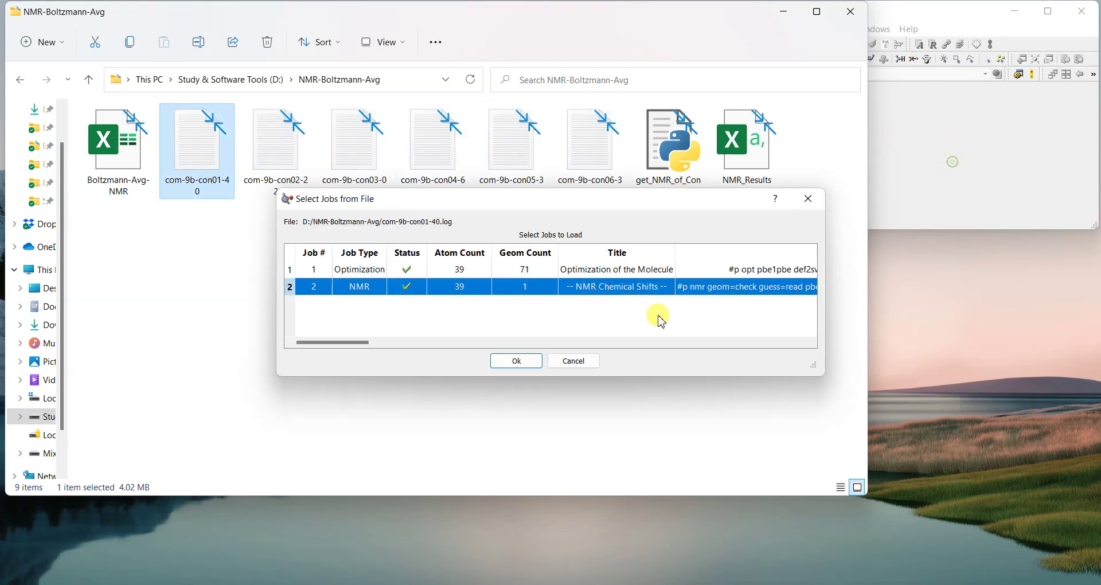
pyautogui.click(516, 360)
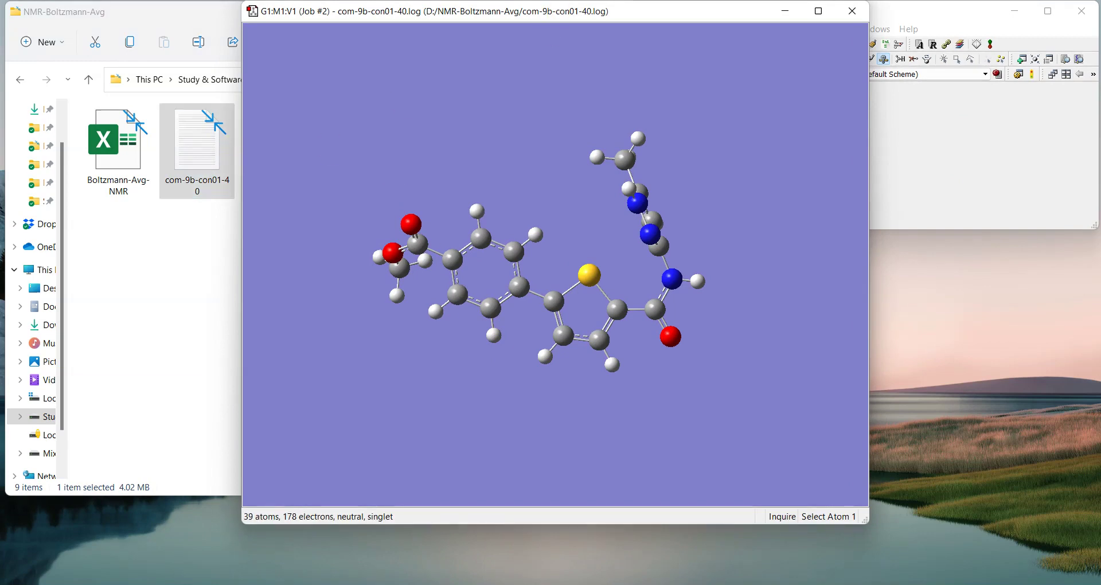
pyautogui.moveTo(559, 13); pyautogui.dragTo(360, 98)
# - Load the NMR job of com-9b-con02-22.log and place its model beside the com-9b-con01-40 model
pyautogui.click(368, 15)
pyautogui.click(277, 150)
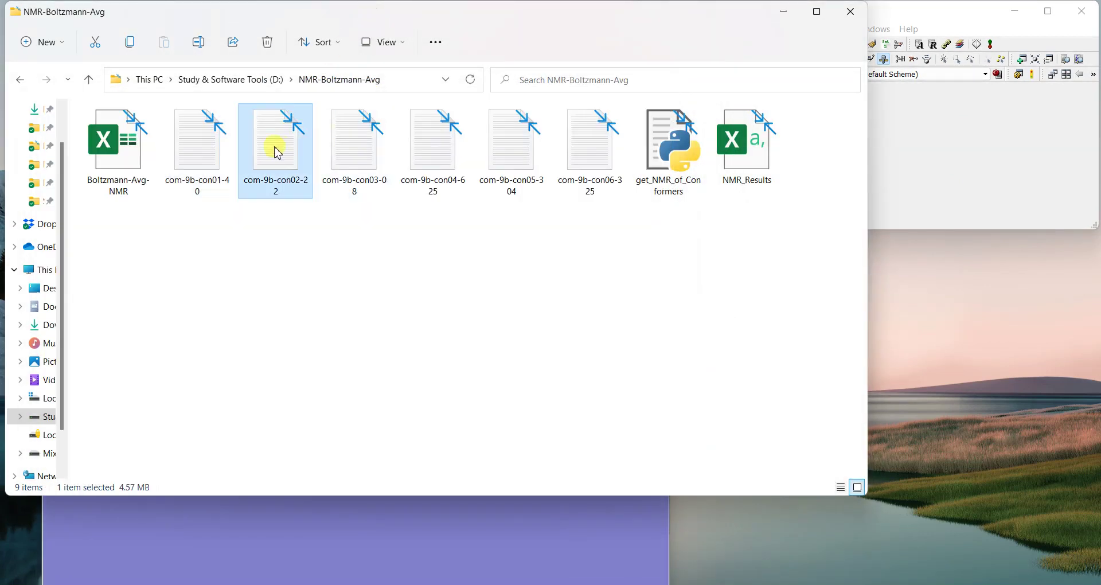
pyautogui.moveTo(278, 150); pyautogui.dragTo(974, 123)
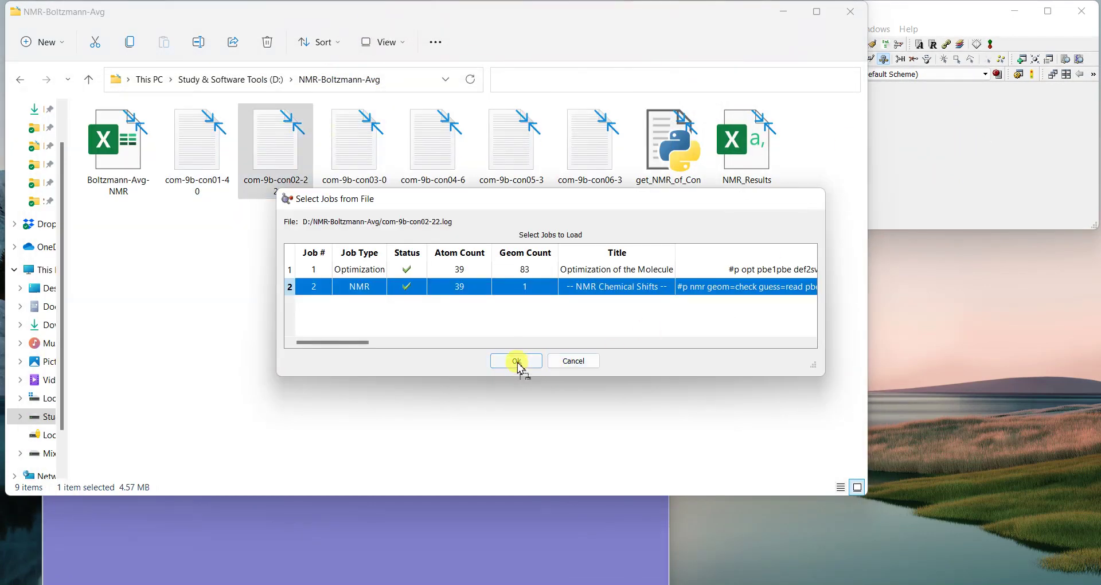
pyautogui.click(516, 361)
pyautogui.moveTo(451, 101); pyautogui.dragTo(908, 14)
pyautogui.click(312, 553)
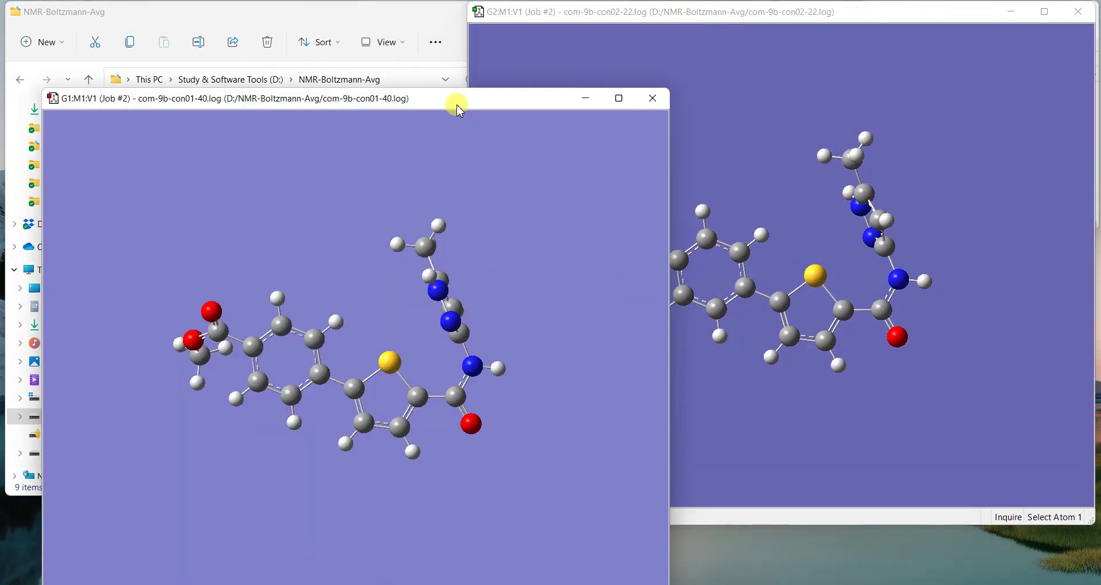
pyautogui.moveTo(455, 103); pyautogui.dragTo(381, 20)
# - Rotate both models to compare the geometries of com-9b-con01-40 and com-9b-con02-22, and close the com-9b-con02-22 model
pyautogui.moveTo(380, 299)
pyautogui.mouseDown()
pyautogui.moveTo(413, 304)
pyautogui.moveTo(359, 312)
pyautogui.moveTo(382, 286)
pyautogui.moveTo(430, 283)
pyautogui.moveTo(401, 302)
pyautogui.mouseUp()
pyautogui.click(817, 310)
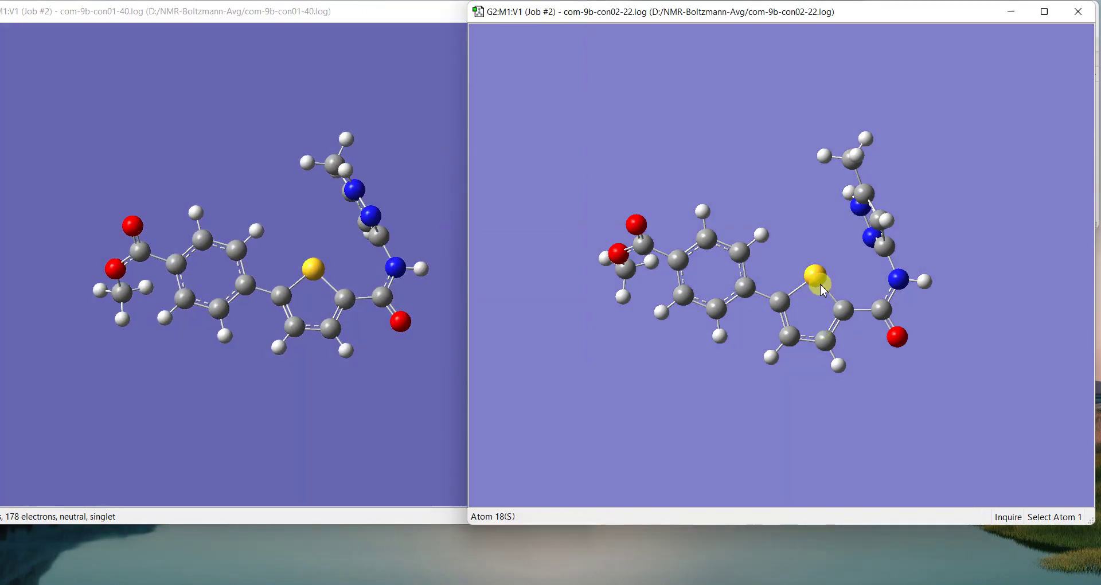
pyautogui.moveTo(814, 273); pyautogui.dragTo(688, 295)
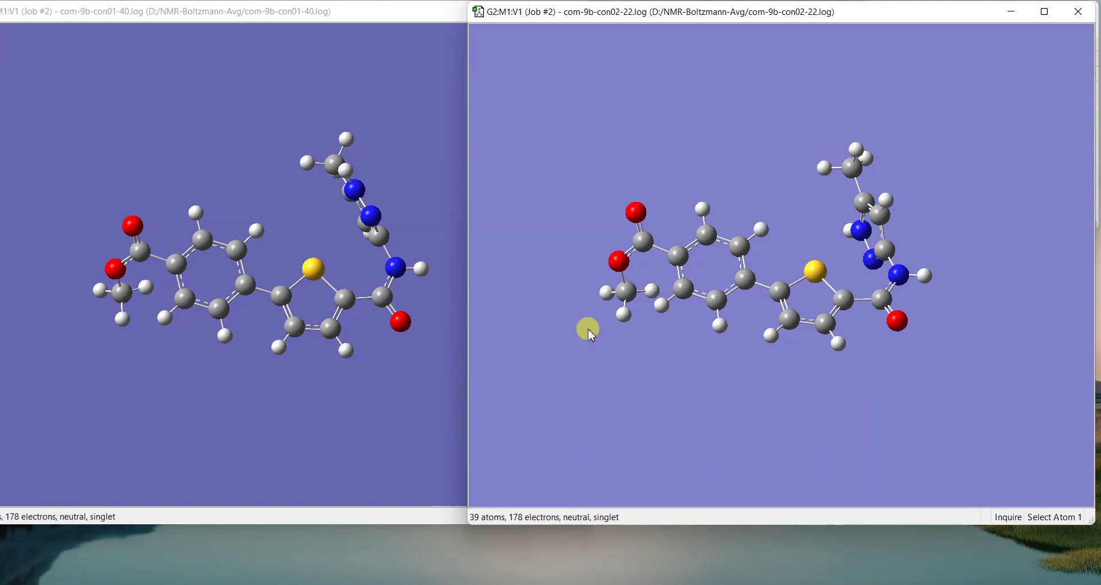
pyautogui.moveTo(888, 333); pyautogui.dragTo(814, 296)
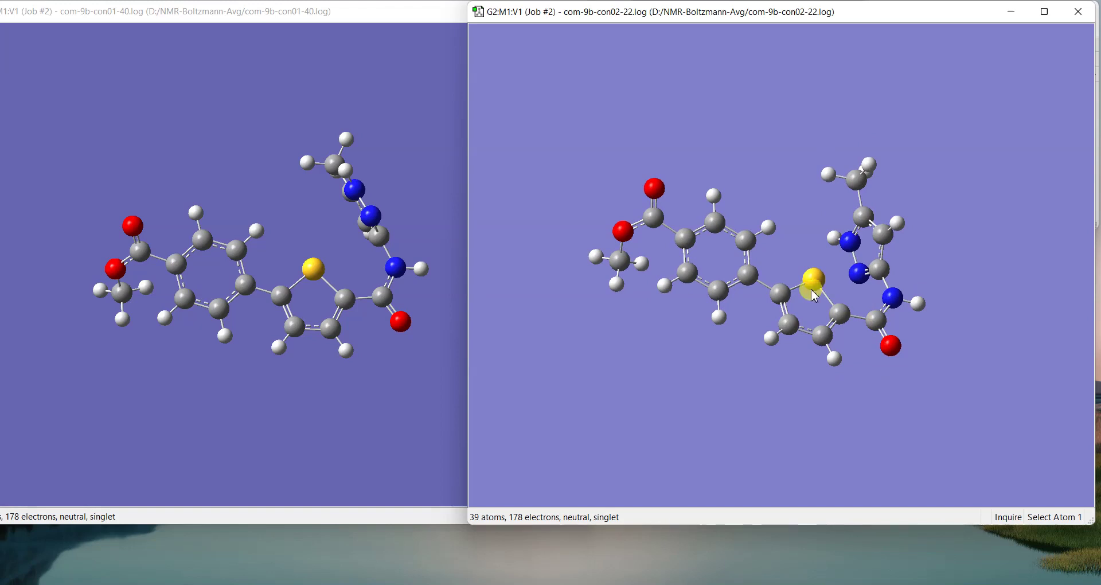
pyautogui.click(1078, 11)
# - Load the NMR job of com-9b-con05-304.log and move its model window aside to uncover the folder
pyautogui.click(573, 23)
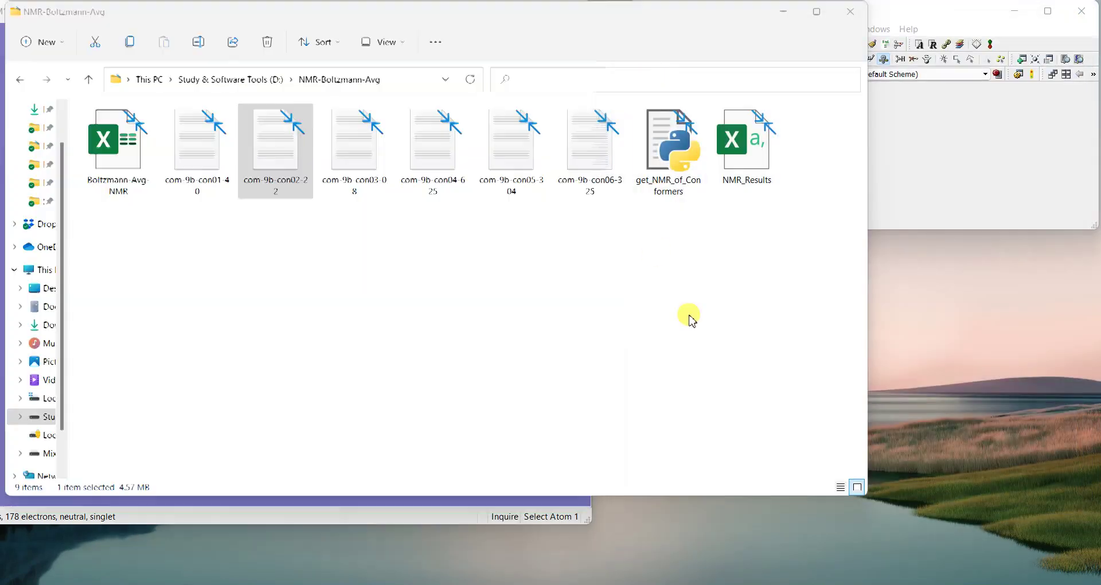
pyautogui.moveTo(523, 153); pyautogui.dragTo(975, 172)
pyautogui.press('Return')
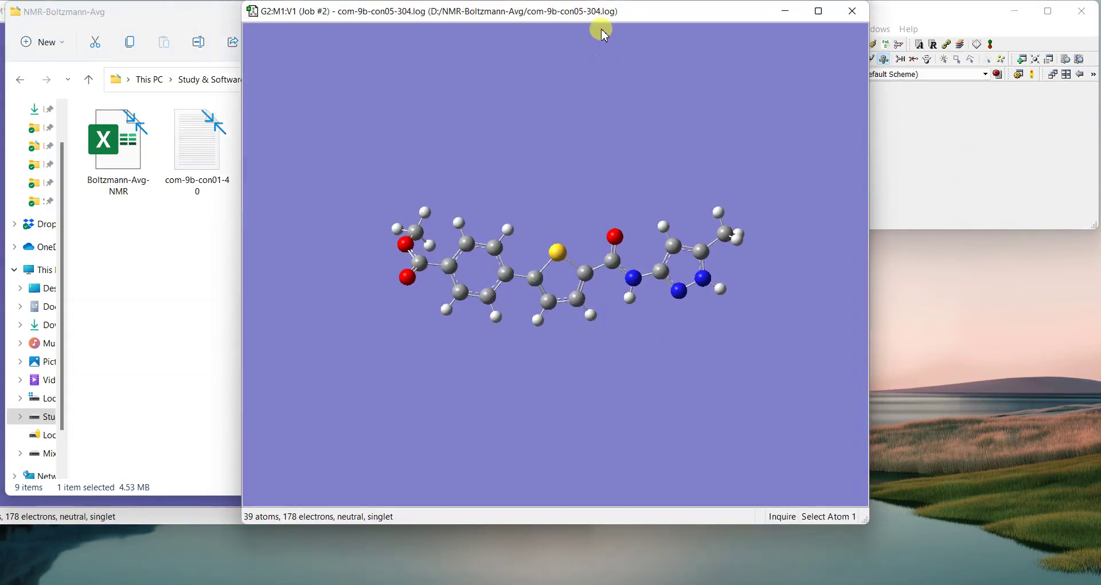
pyautogui.moveTo(606, 11); pyautogui.dragTo(838, 21)
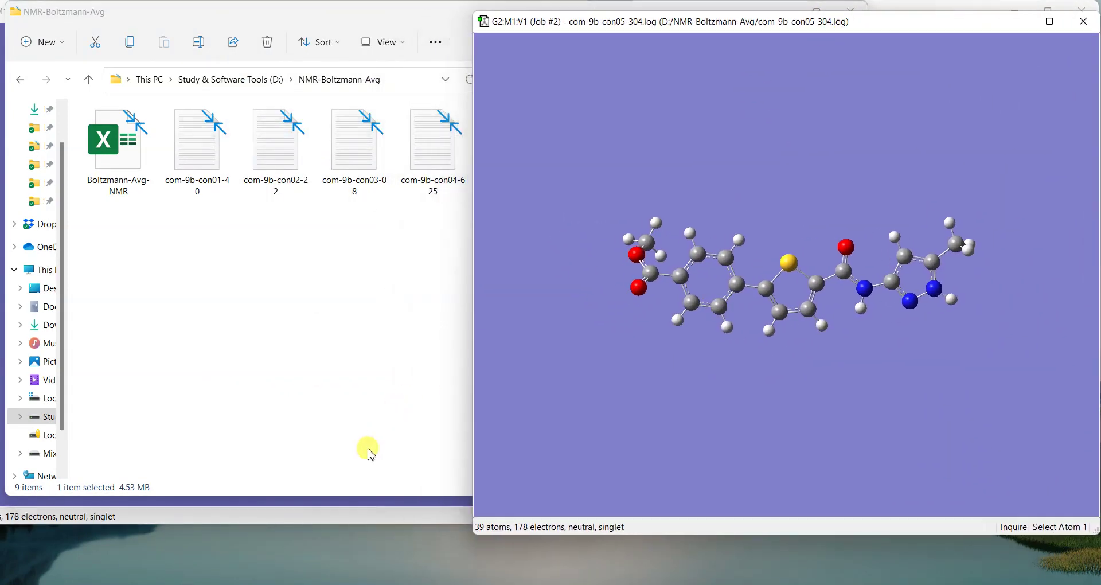
# - Compare the com-9b-con05-304 conformer with com-9b-con01-40 and close the com-9b-con05-304 model
pyautogui.click(335, 514)
pyautogui.moveTo(927, 356)
pyautogui.mouseDown()
pyautogui.moveTo(917, 322)
pyautogui.moveTo(905, 321)
pyautogui.moveTo(910, 291)
pyautogui.moveTo(922, 355)
pyautogui.moveTo(924, 337)
pyautogui.mouseUp()
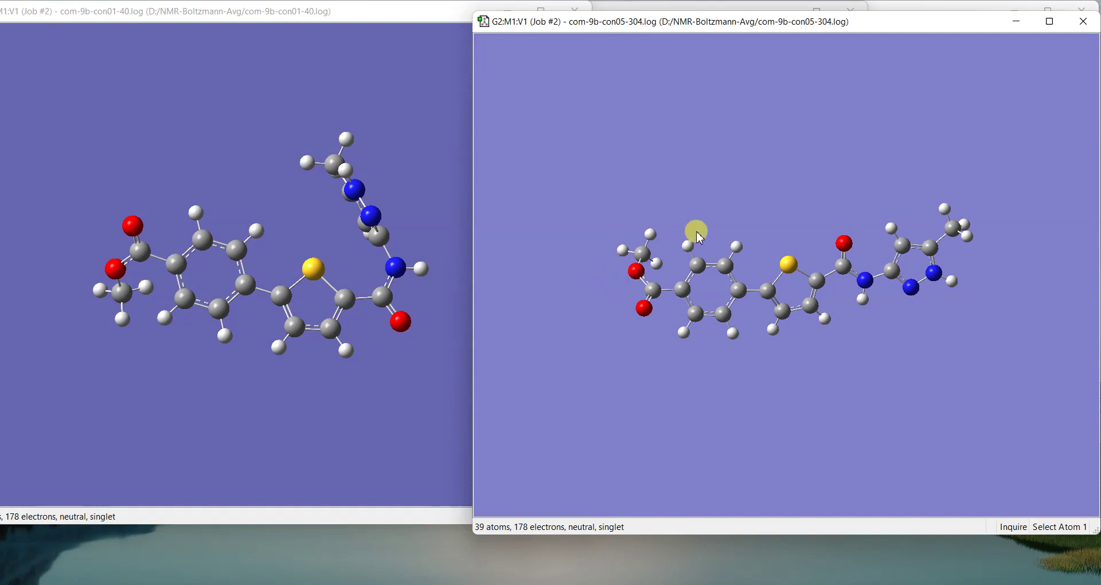
pyautogui.click(1084, 22)
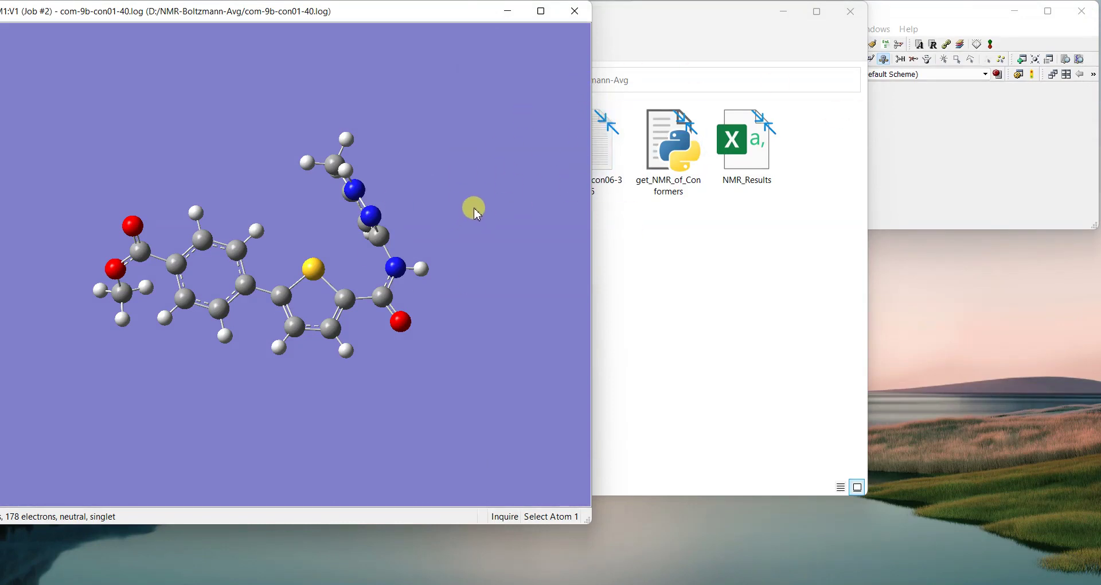
# - Open the NMR spectra of com-9b-con01-40 and arrange the spectrum window beside the enlarged molecule
pyautogui.click(880, 191)
pyautogui.moveTo(430, 17); pyautogui.dragTo(474, 22)
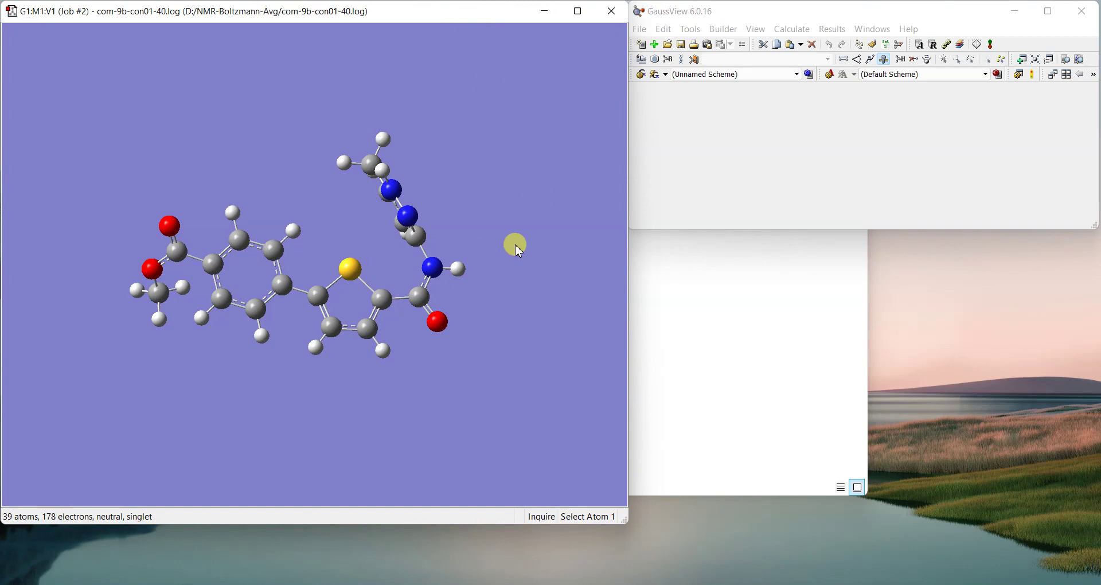
pyautogui.scroll(2, 515, 244)
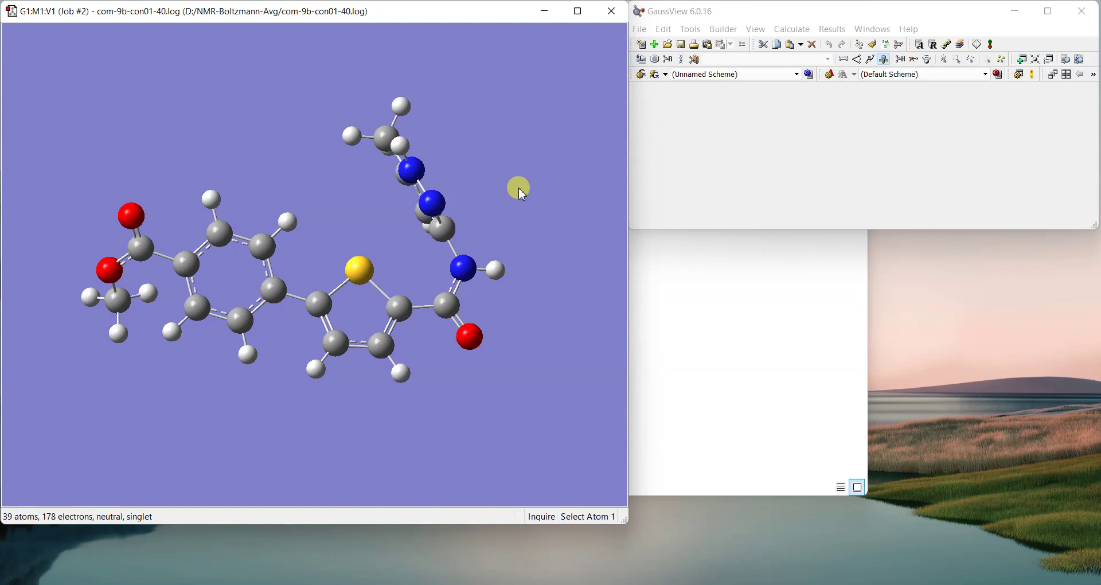
pyautogui.scroll(1, 519, 188)
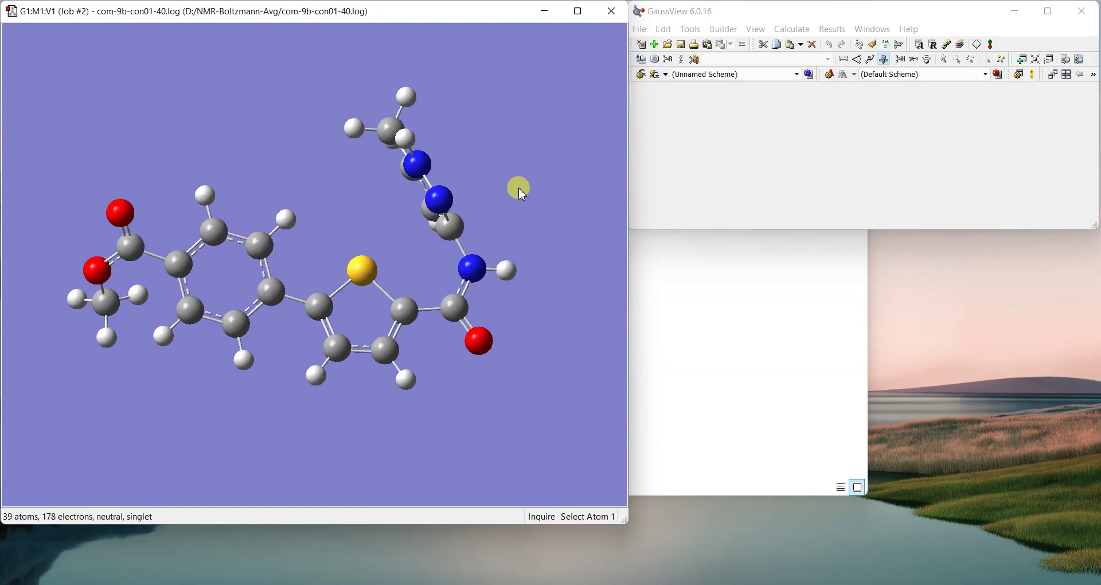
pyautogui.scroll(1, 530, 186)
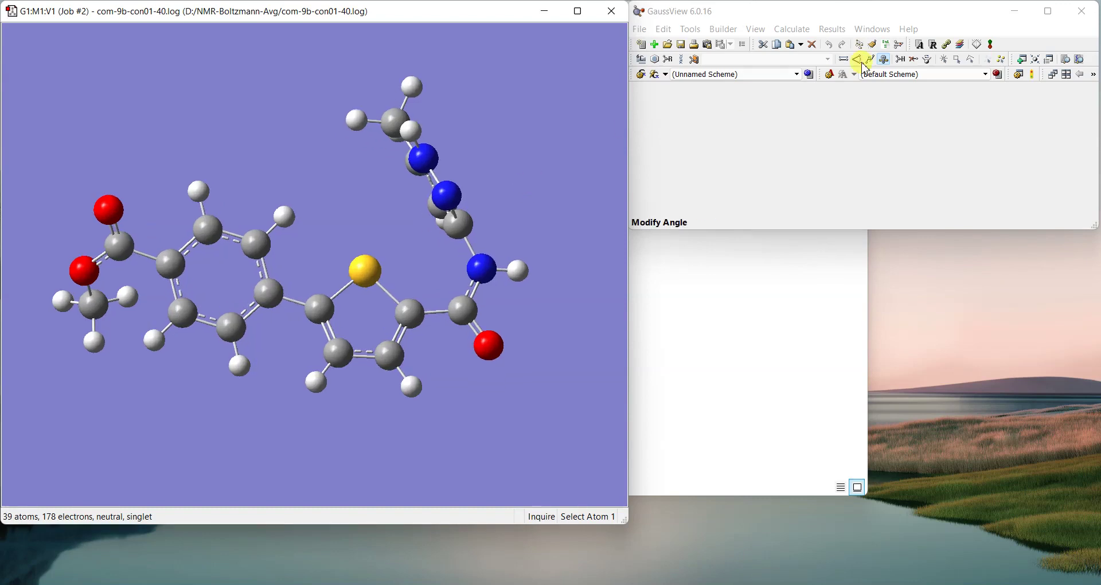
pyautogui.click(827, 30)
pyautogui.click(886, 148)
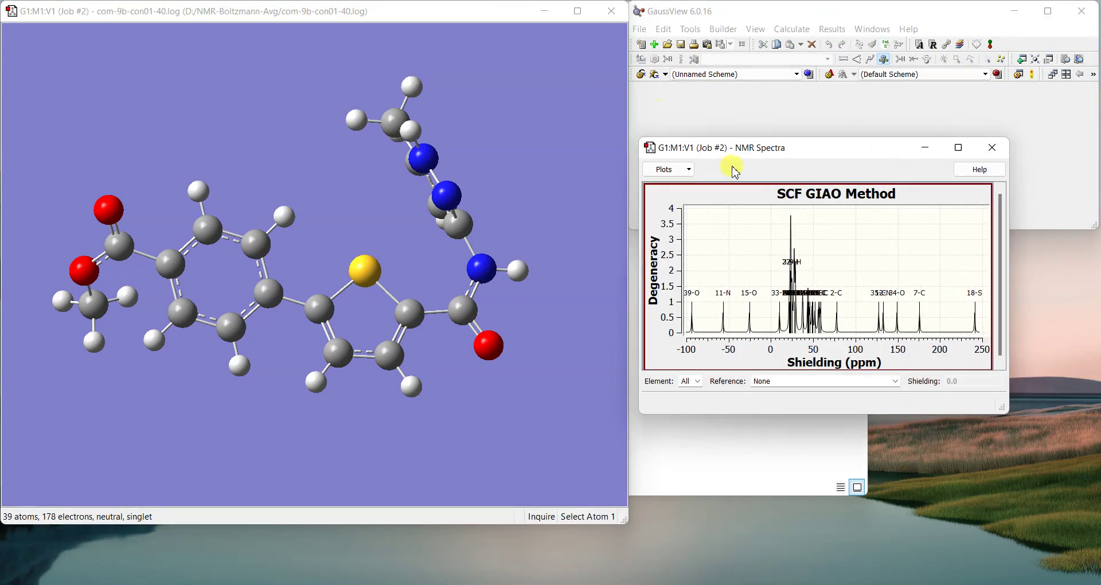
pyautogui.moveTo(799, 148); pyautogui.dragTo(839, 114)
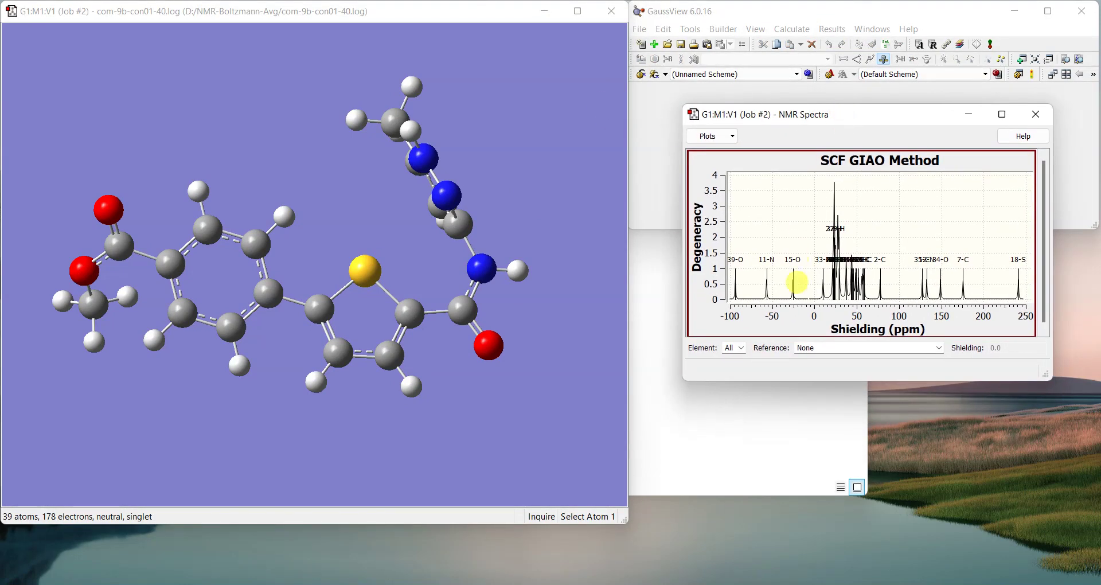
# - Restrict the NMR spectrum to element H, and switch it to element C
pyautogui.click(736, 348)
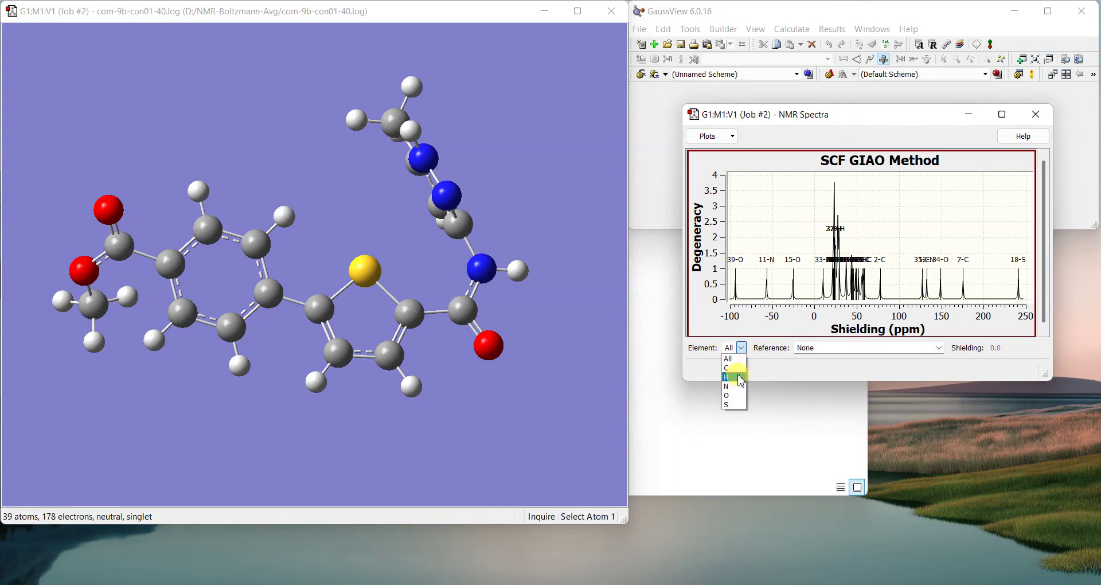
pyautogui.click(743, 377)
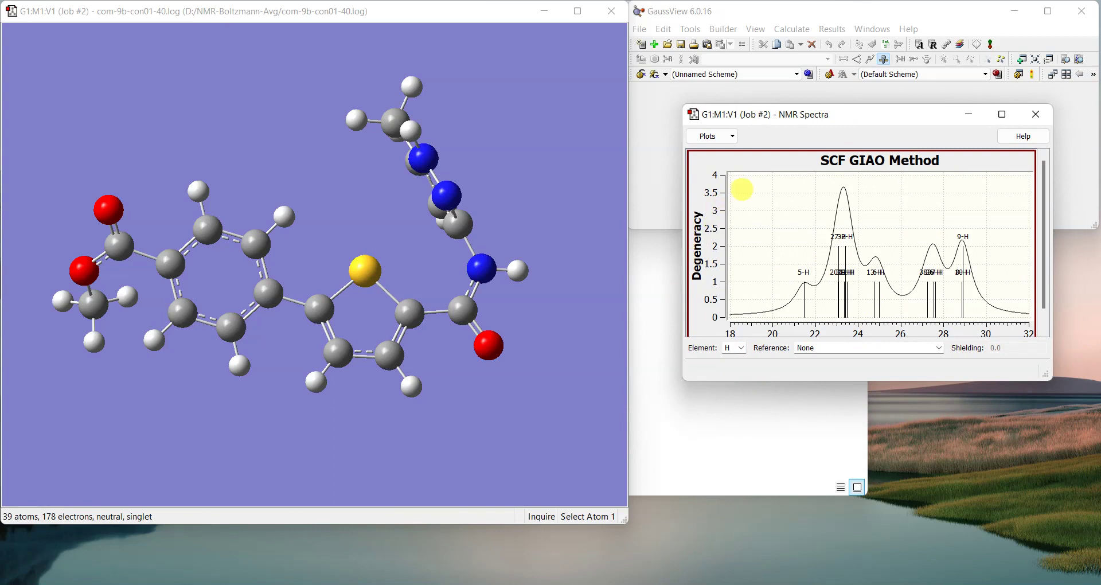
pyautogui.click(742, 349)
pyautogui.click(734, 368)
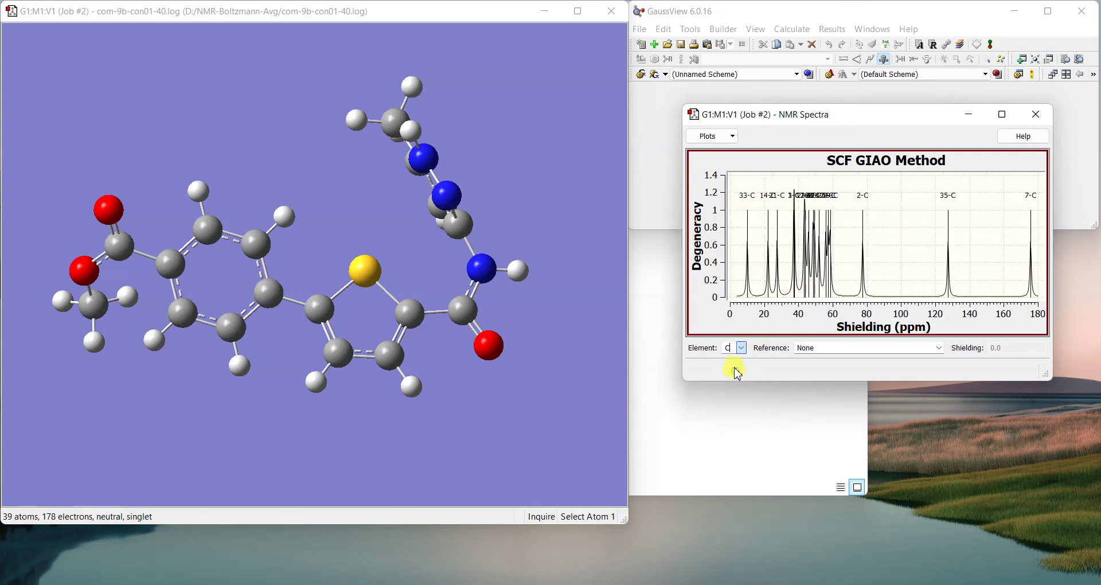
# - Show the carbon shieldings on the atoms in the molecule view and inspect the labels from a clearer angle
pyautogui.rightClick(918, 232)
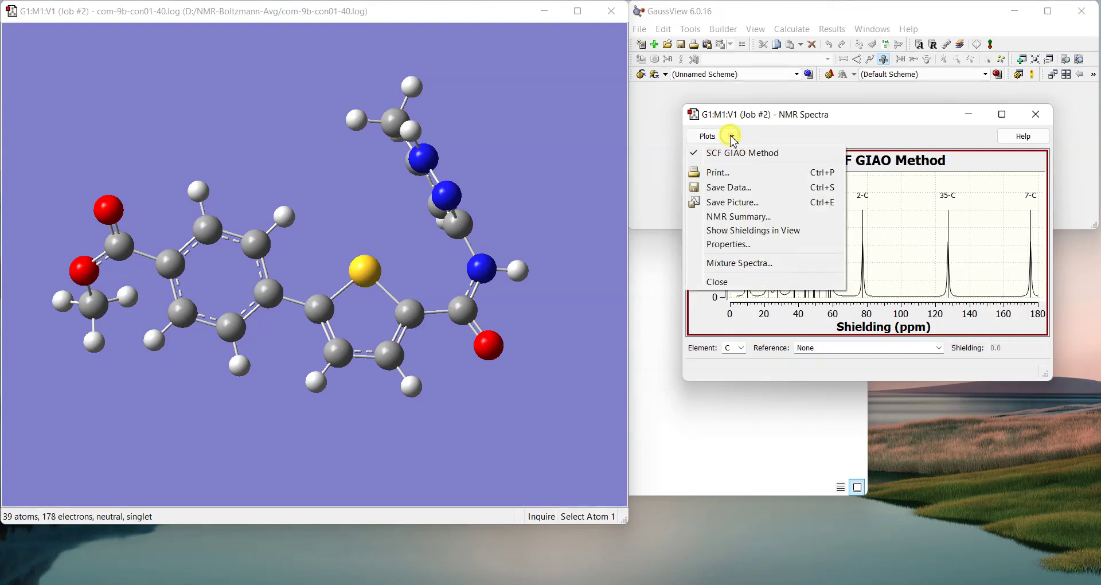
pyautogui.click(757, 229)
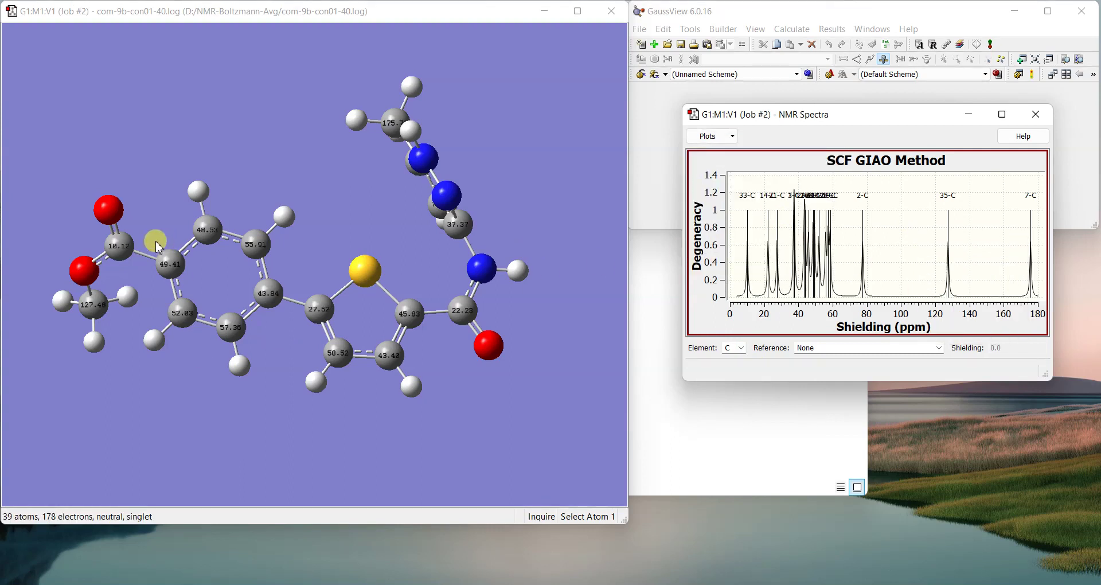
pyautogui.moveTo(159, 248); pyautogui.dragTo(129, 249)
pyautogui.moveTo(321, 265); pyautogui.dragTo(241, 251)
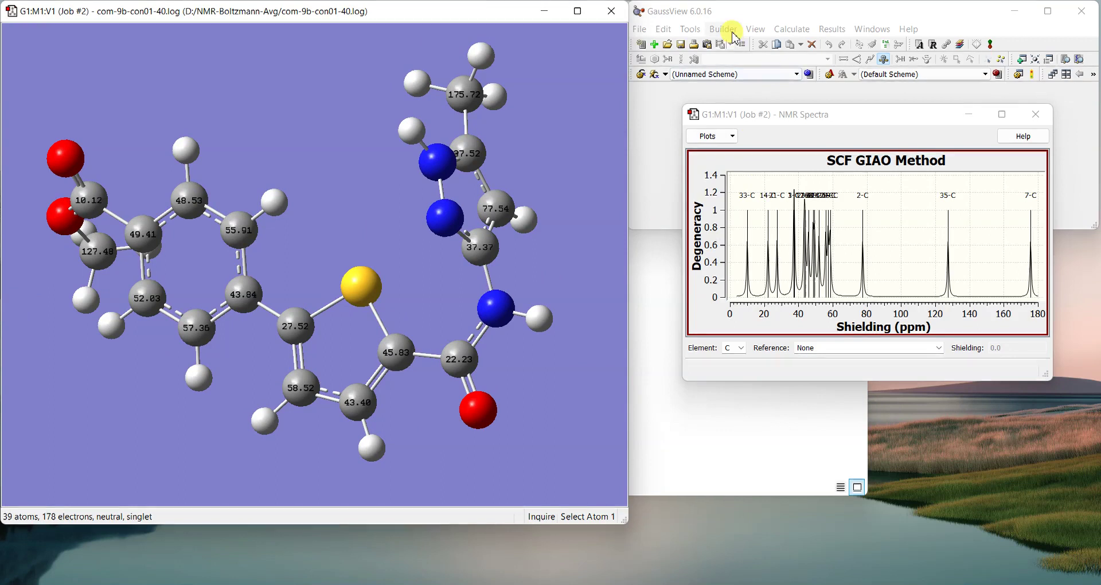
# - Display the atom numbers alongside the carbon shieldings in the molecule view, inspect the labels, and close the NMR spectrum
pyautogui.click(755, 29)
pyautogui.click(803, 117)
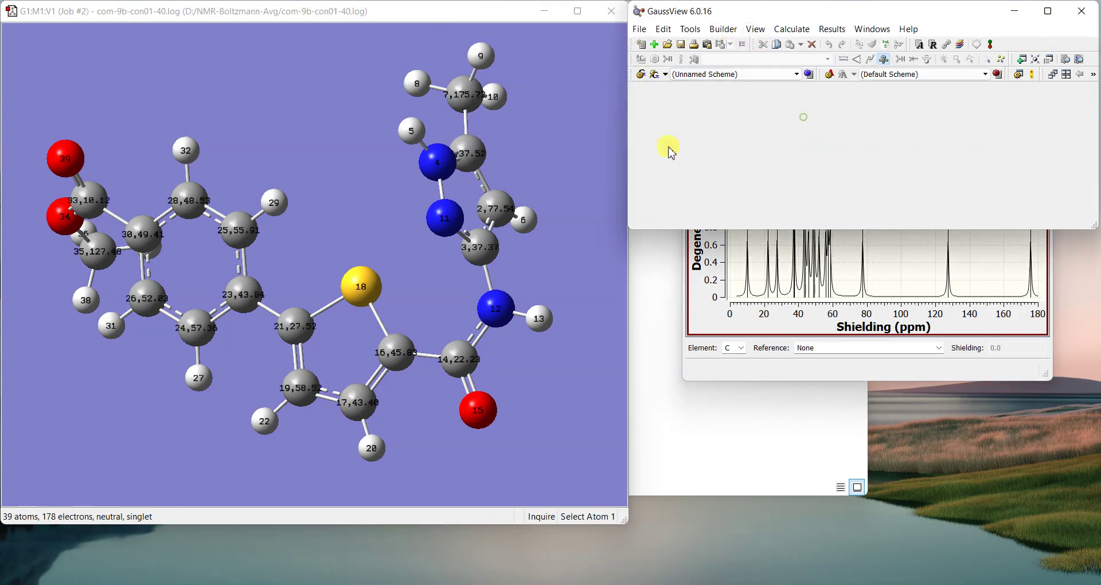
pyautogui.scroll(3, 160, 217)
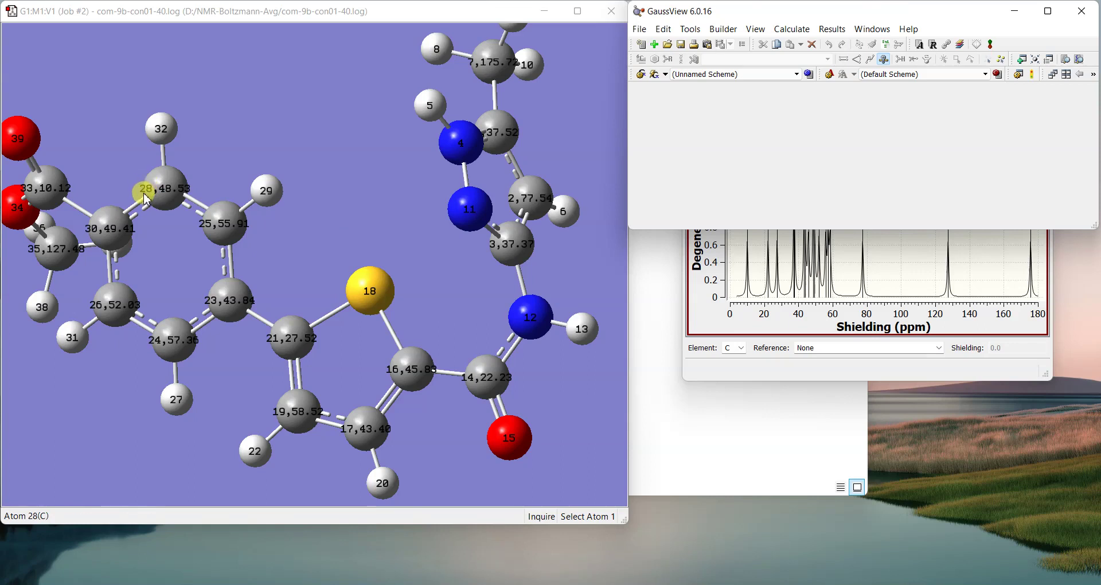
pyautogui.moveTo(184, 200)
pyautogui.mouseDown()
pyautogui.moveTo(176, 192)
pyautogui.moveTo(192, 207)
pyautogui.mouseUp()
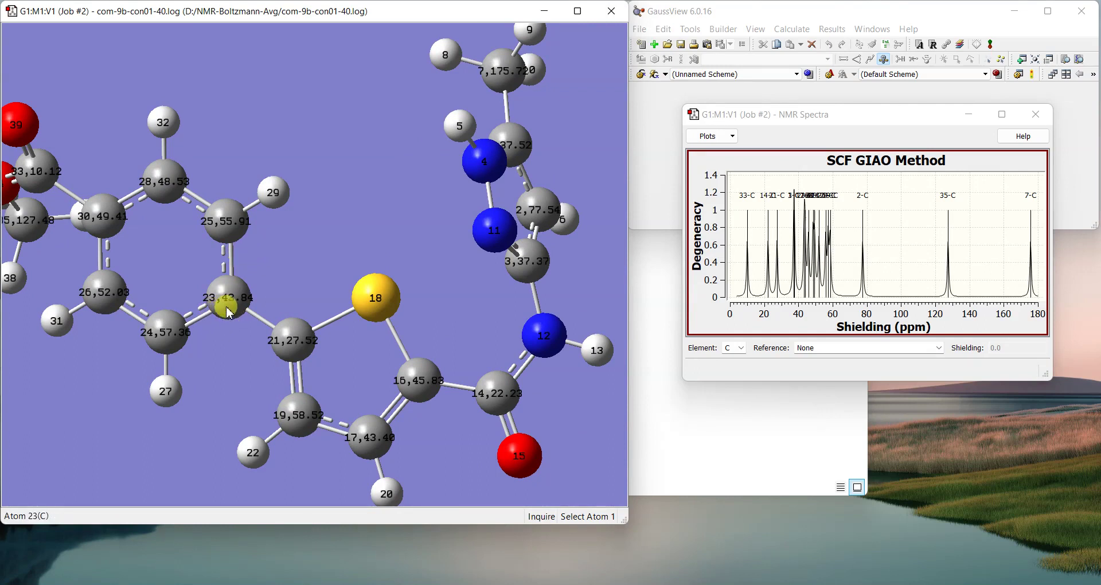
pyautogui.scroll(-5, 256, 305)
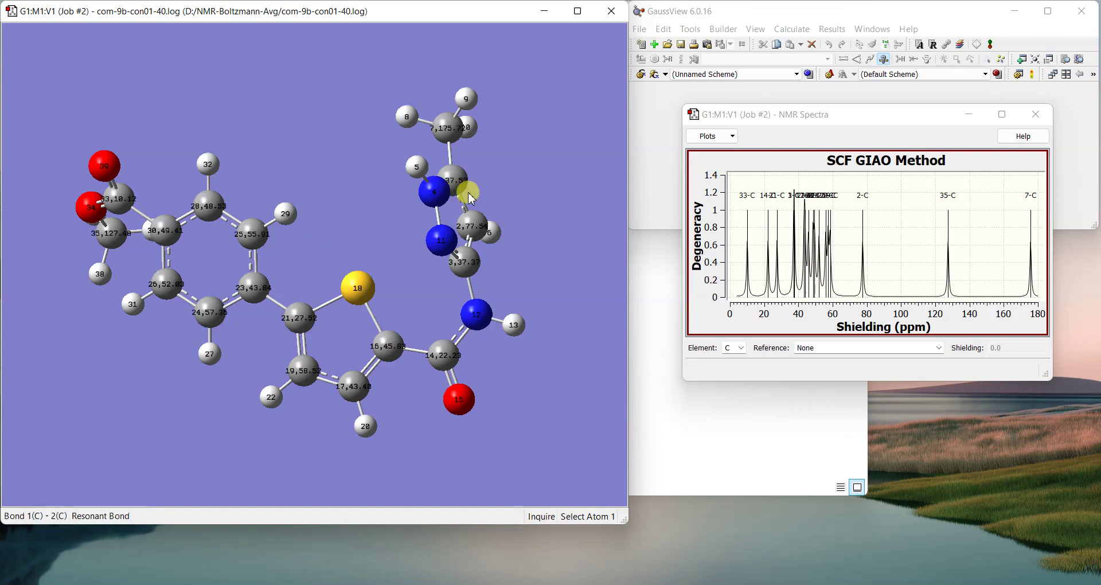
pyautogui.click(1044, 120)
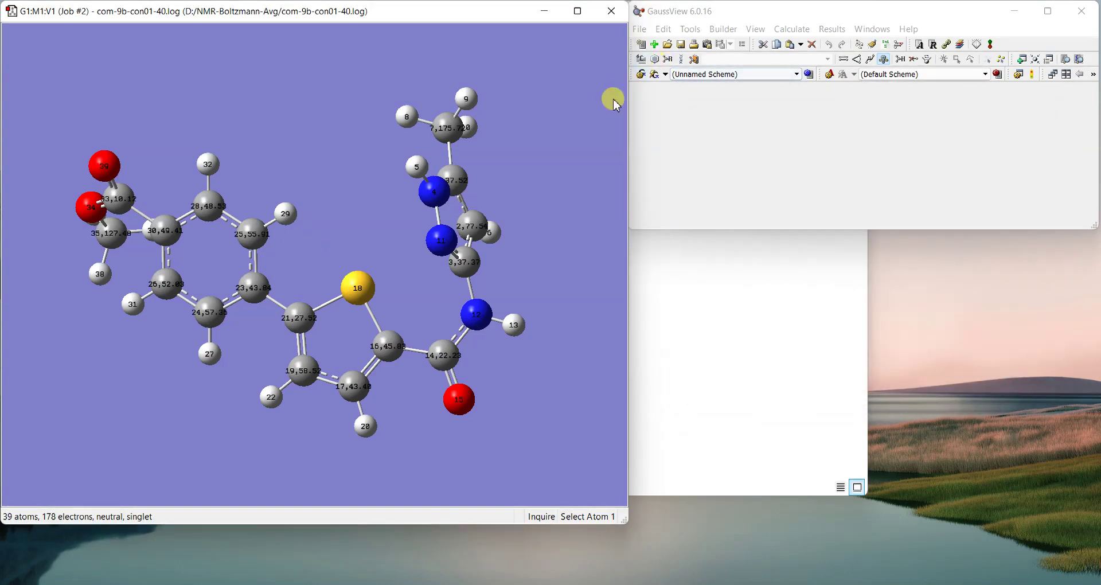
# - Bring up the NMR-Boltzmann-Avg folder, shift its window clear of the molecule, and review the six conformer files
pyautogui.click(748, 309)
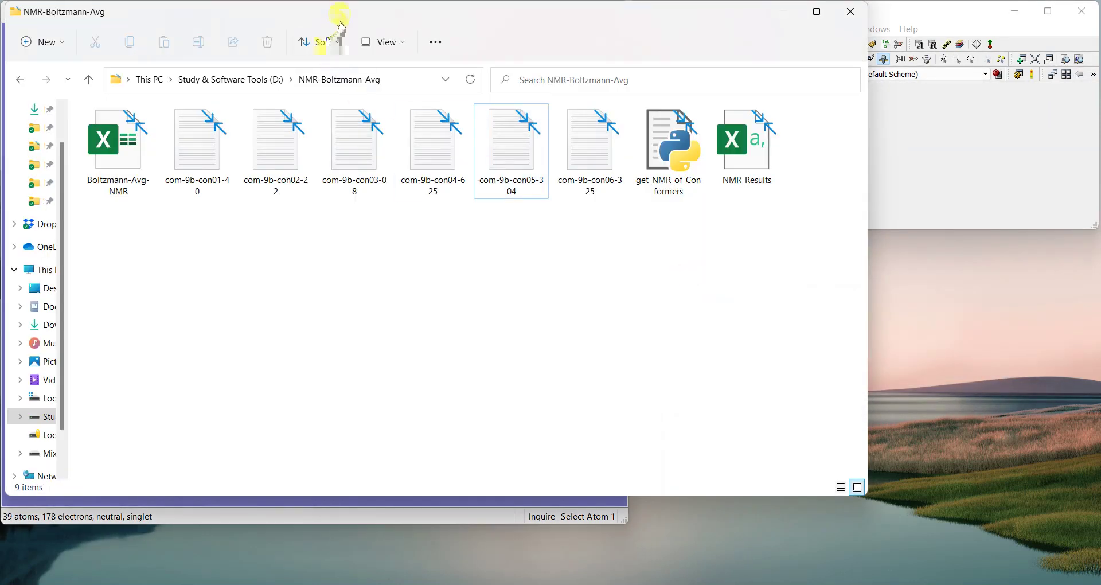
pyautogui.moveTo(342, 23); pyautogui.dragTo(574, 107)
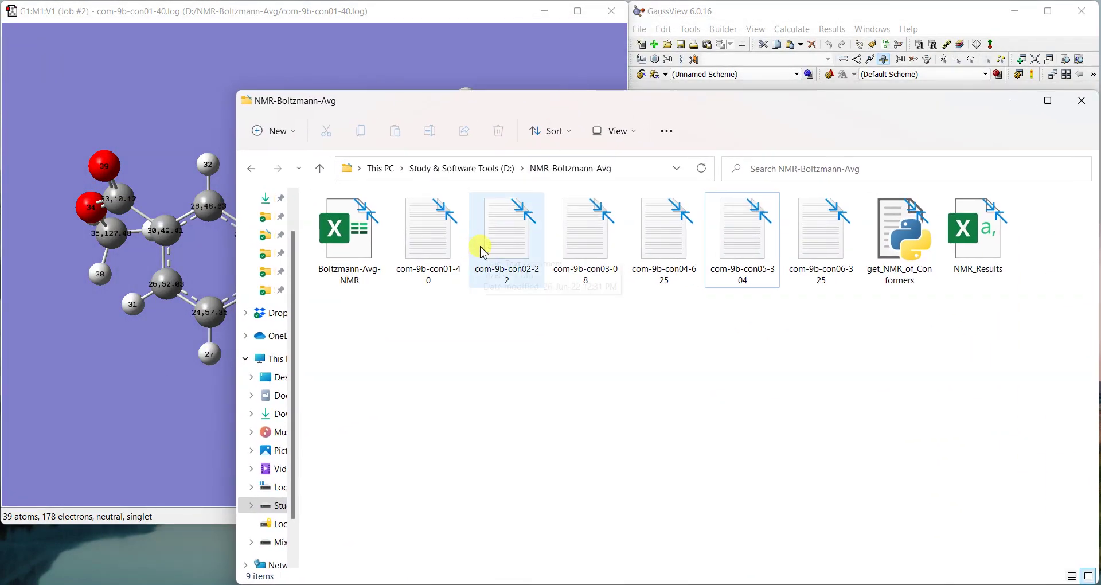
pyautogui.moveTo(443, 302); pyautogui.dragTo(832, 245)
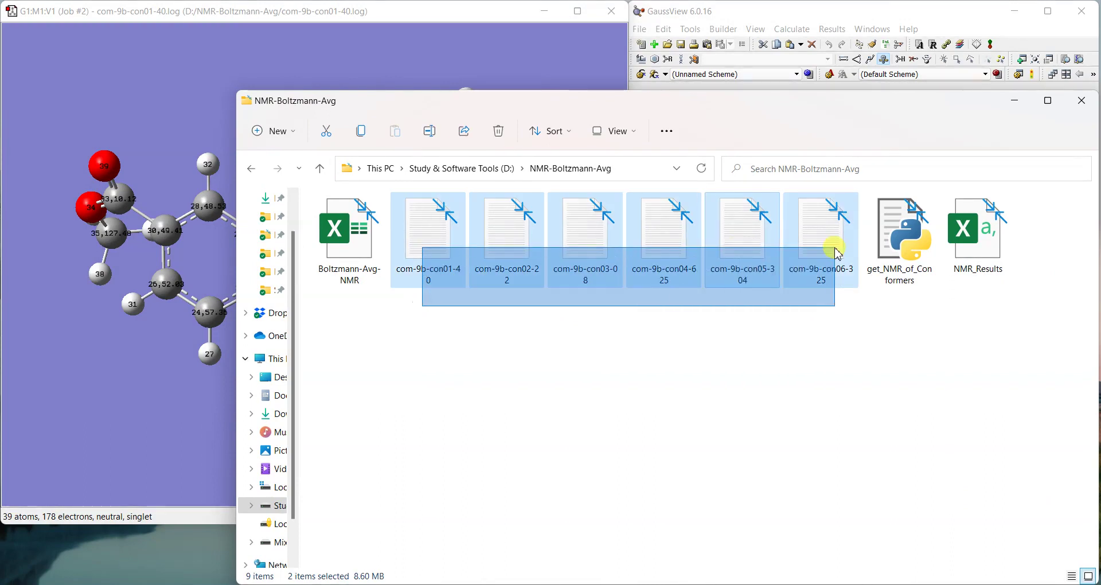
pyautogui.click(646, 351)
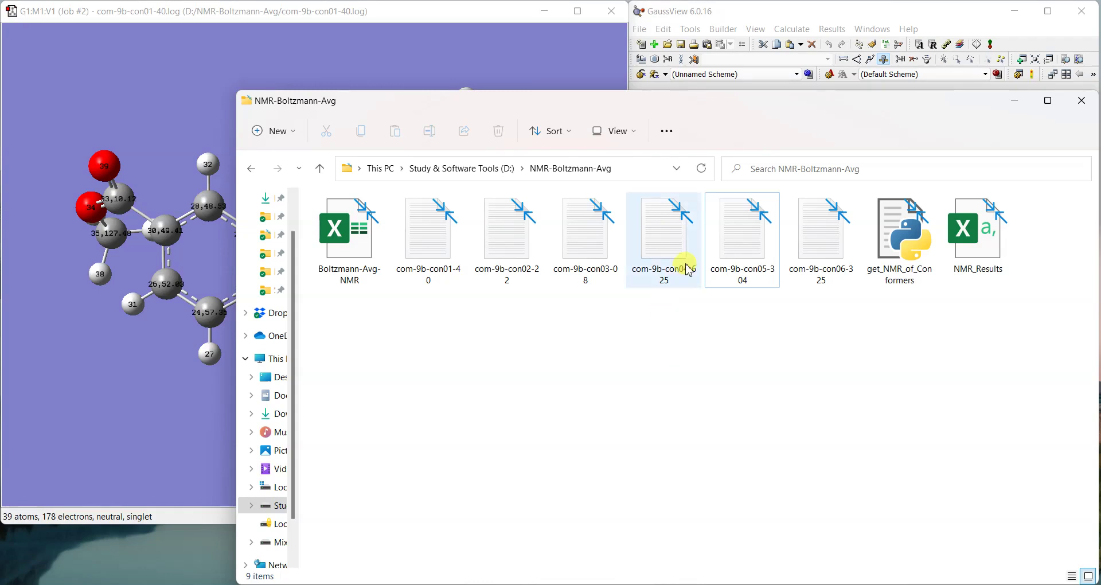
pyautogui.moveTo(688, 270)
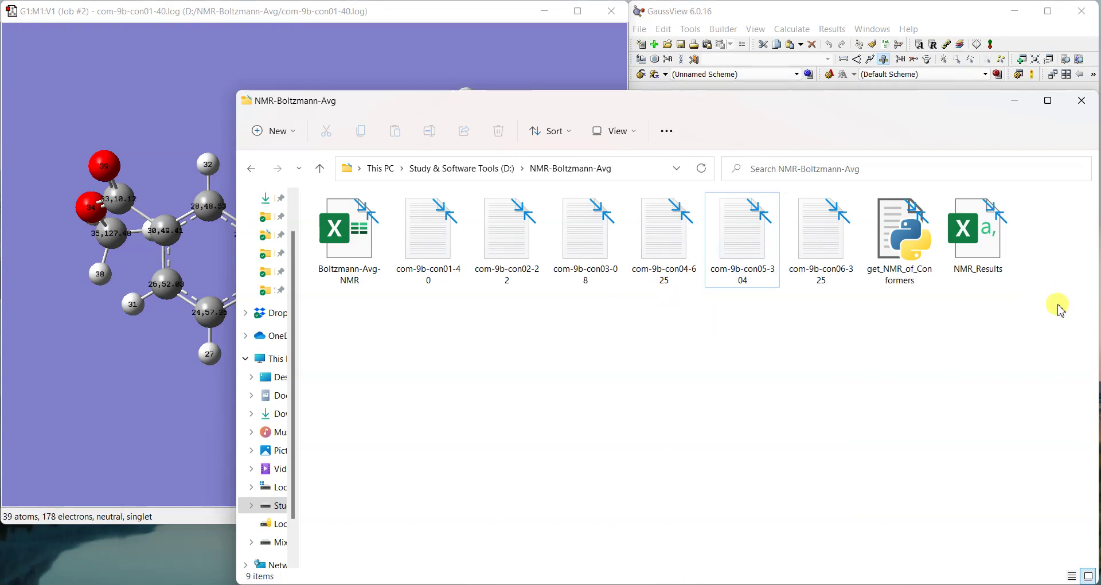
# - Open the get_NMR_of_Conformers script in Notepad++, look over its opening lines, and close it again
pyautogui.click(911, 238)
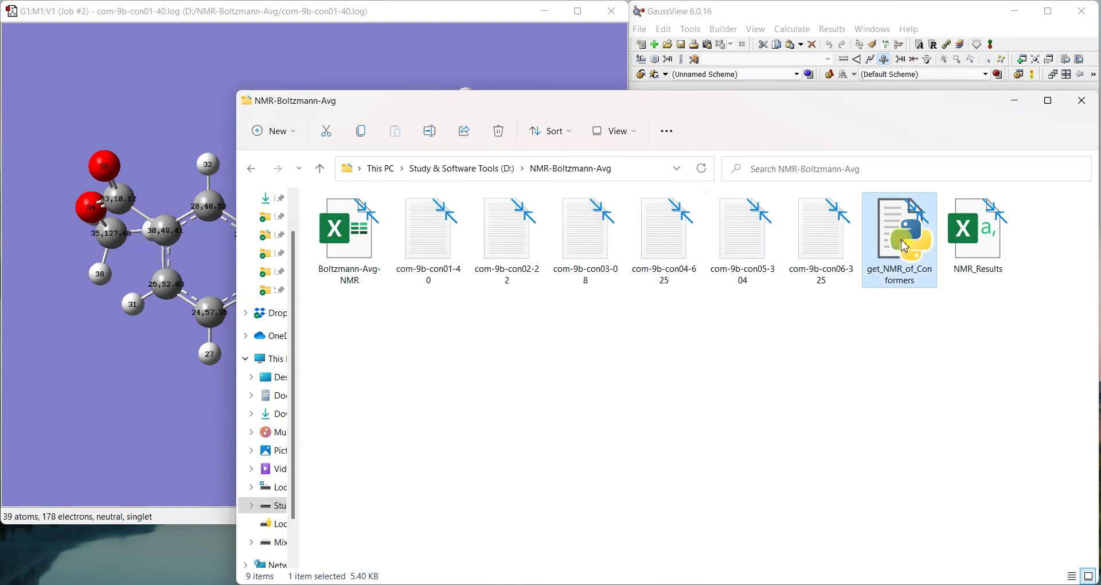
pyautogui.rightClick(914, 235)
pyautogui.click(920, 319)
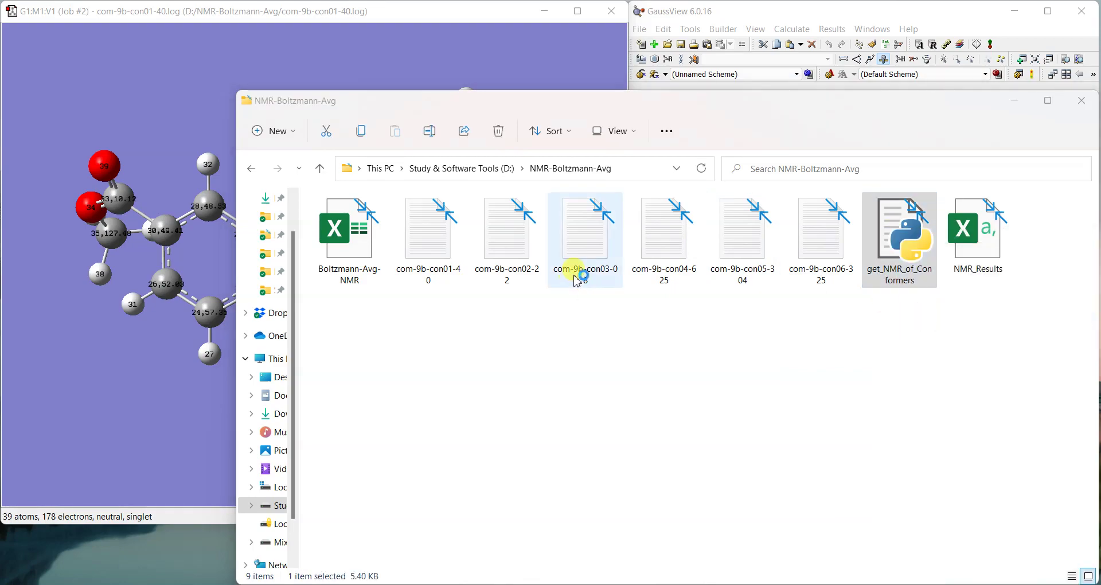
pyautogui.moveTo(750, 184); pyautogui.dragTo(749, 152)
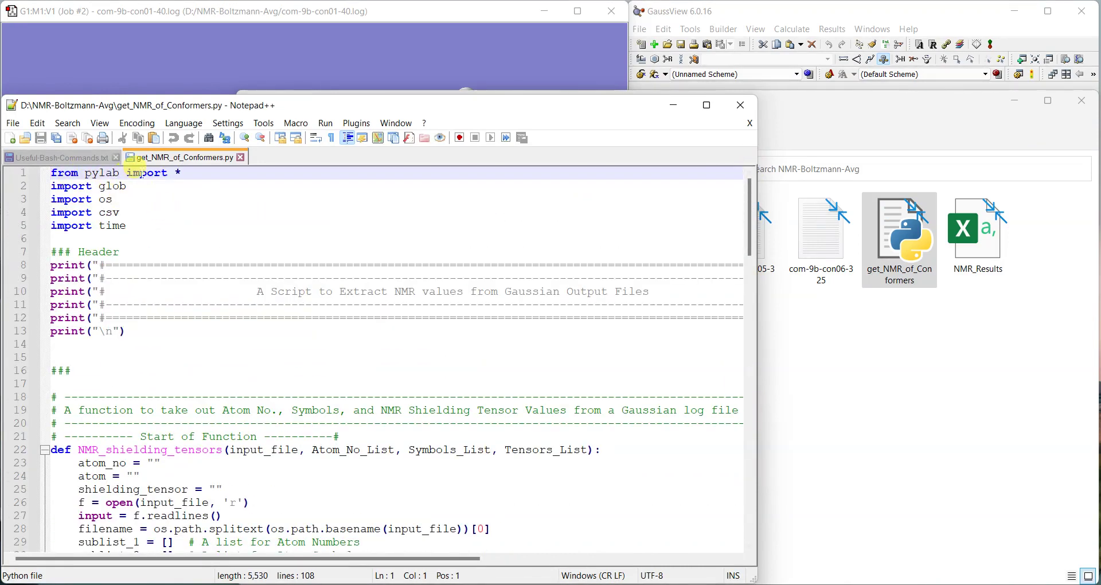
pyautogui.click(105, 185)
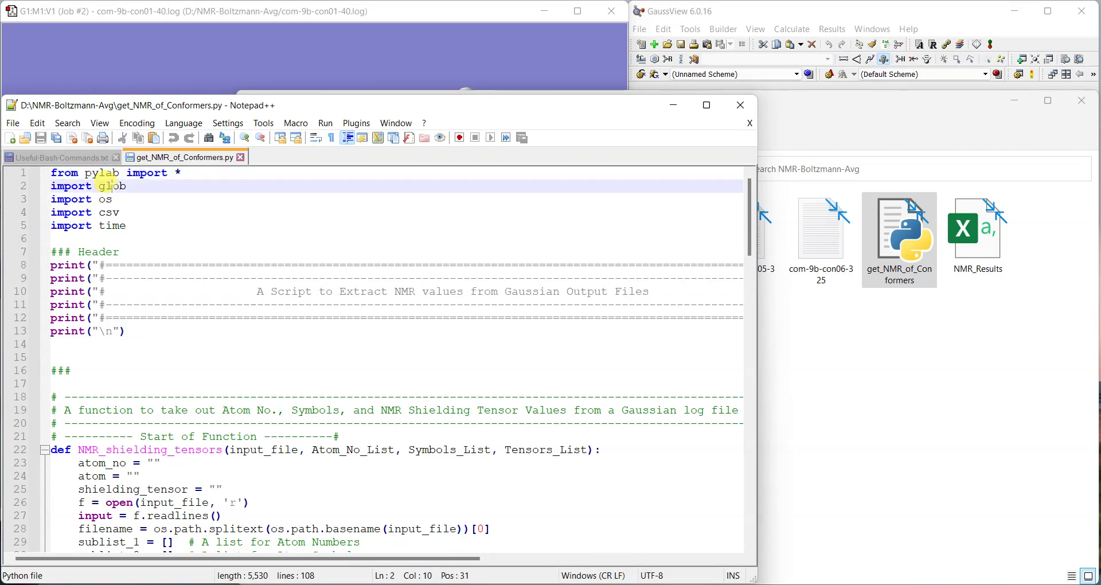
pyautogui.click(241, 157)
pyautogui.click(741, 105)
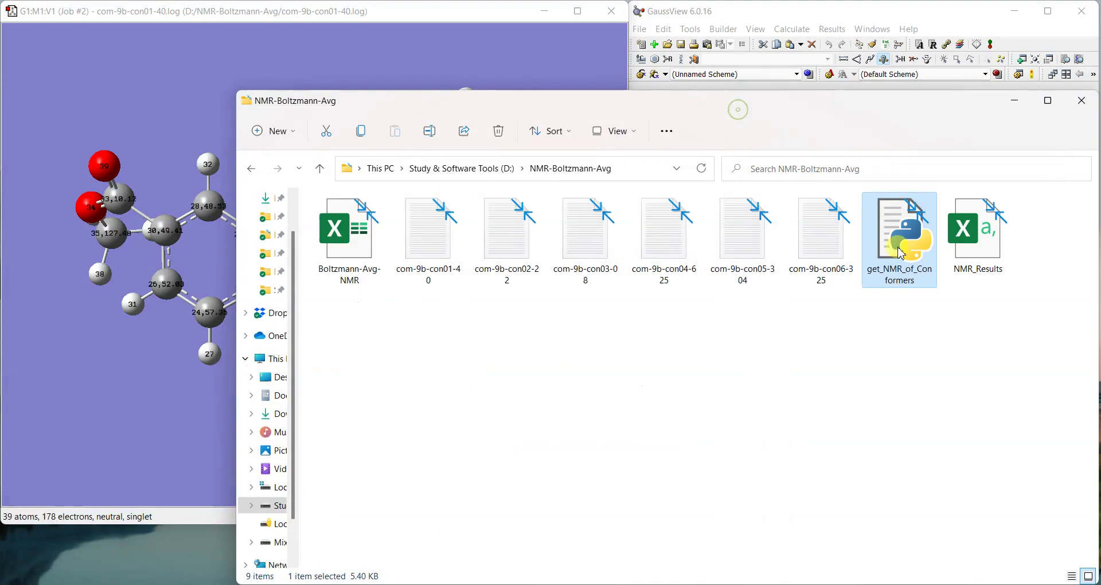
# - Delete the existing NMR_Results file from the NMR-Boltzmann-Avg folder
pyautogui.click(832, 319)
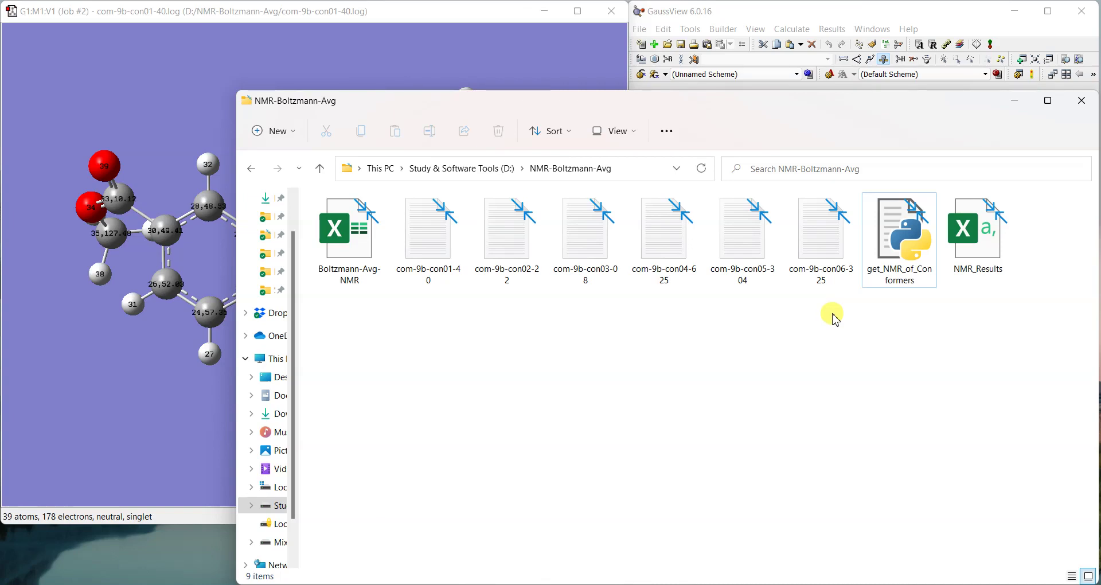
pyautogui.click(892, 261)
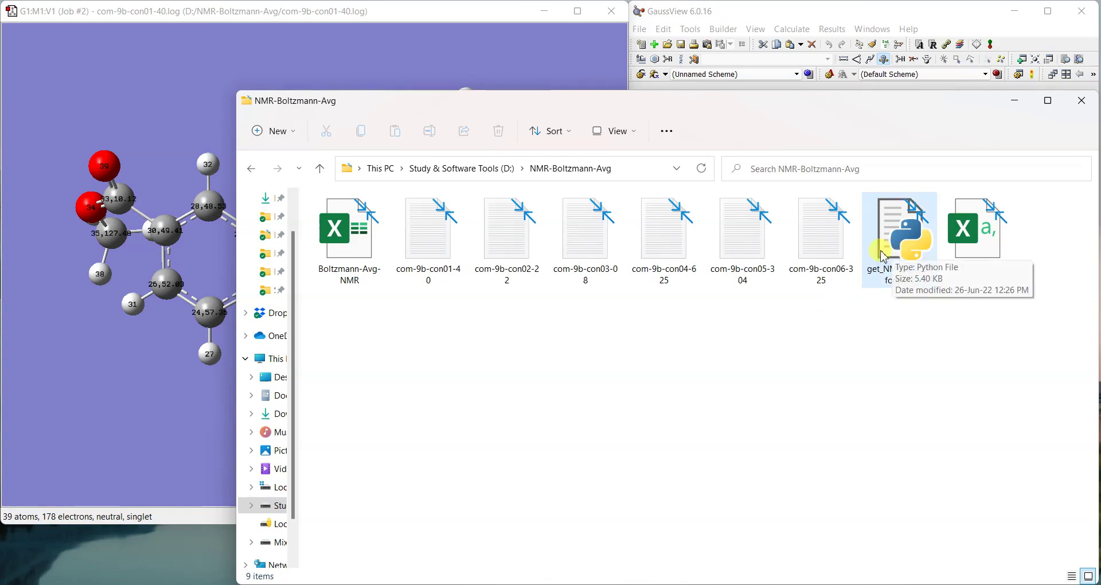
pyautogui.click(842, 307)
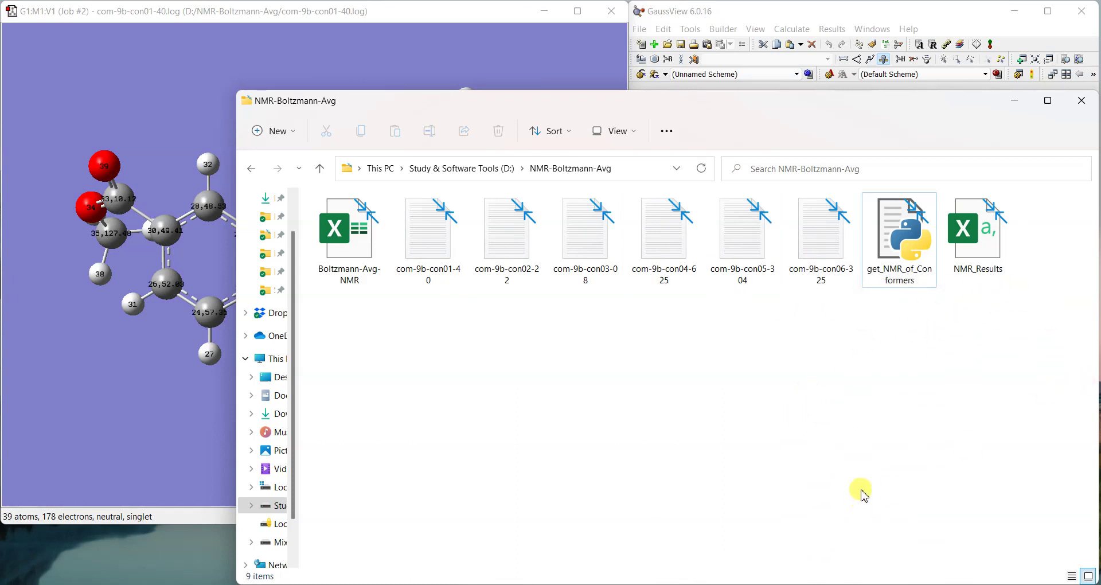
pyautogui.click(992, 262)
pyautogui.press('Delete')
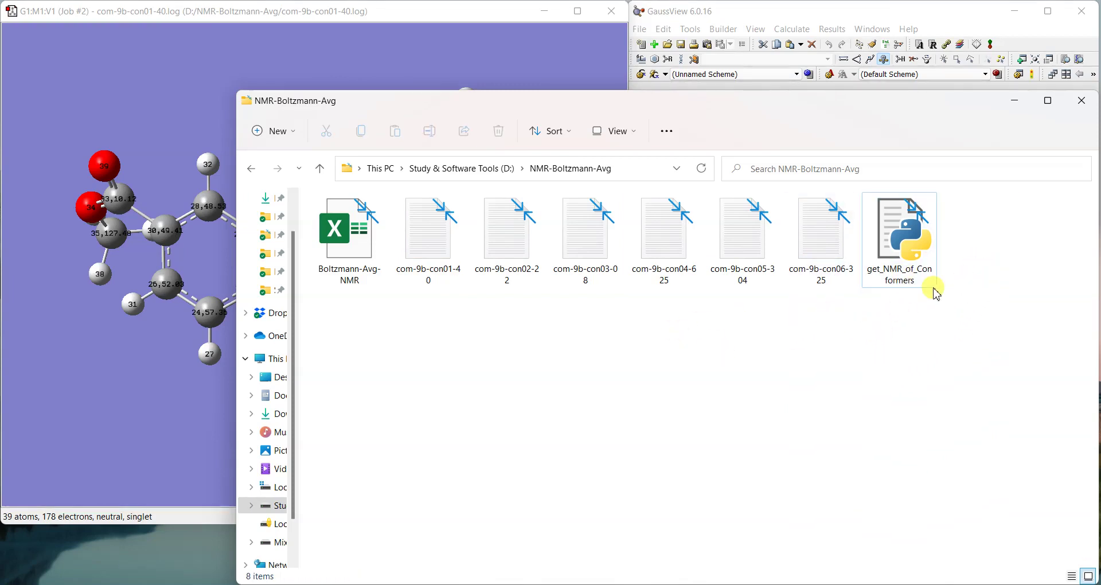
# - Switch to the MobaXterm session and list the parent directory with "ls .." to locate get_NMR_of_Conformers.py
pyautogui.doubleClick(888, 240)
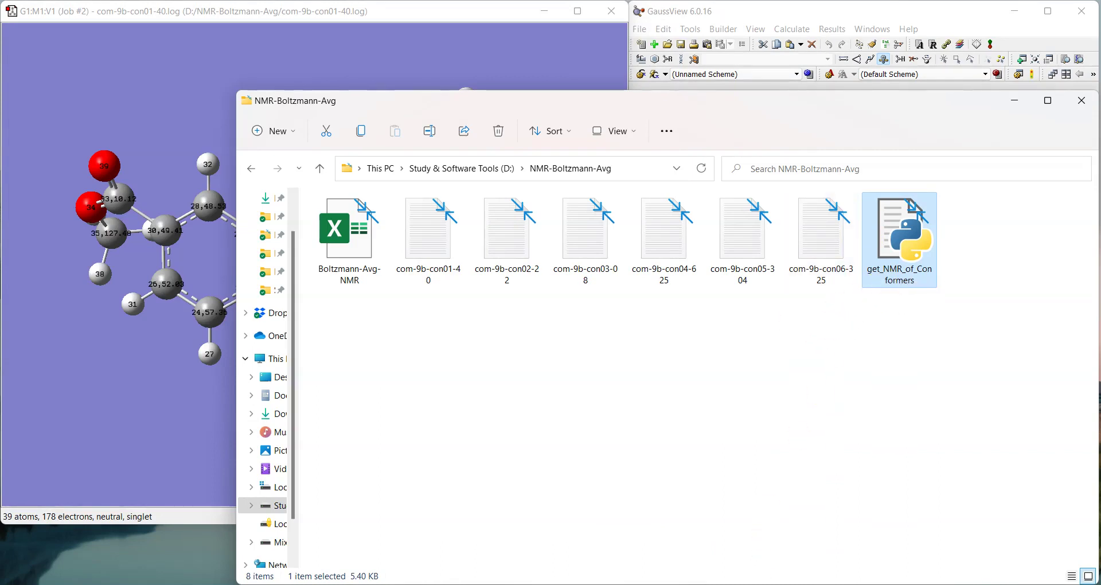
pyautogui.hotkey('alt', 'Tab')
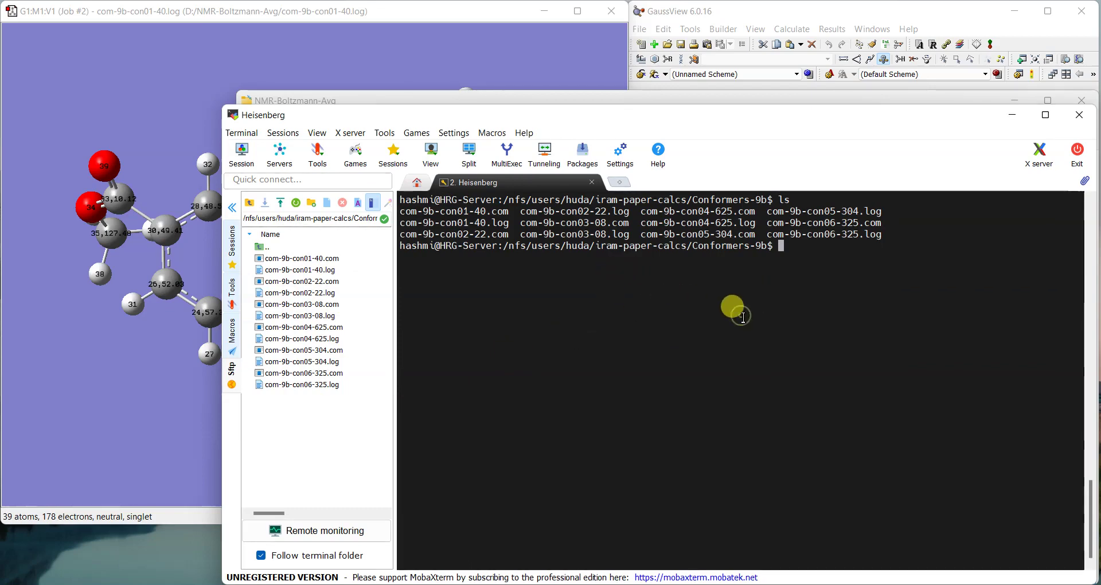
pyautogui.press('Return')
pyautogui.press('Return')
pyautogui.press('Return')
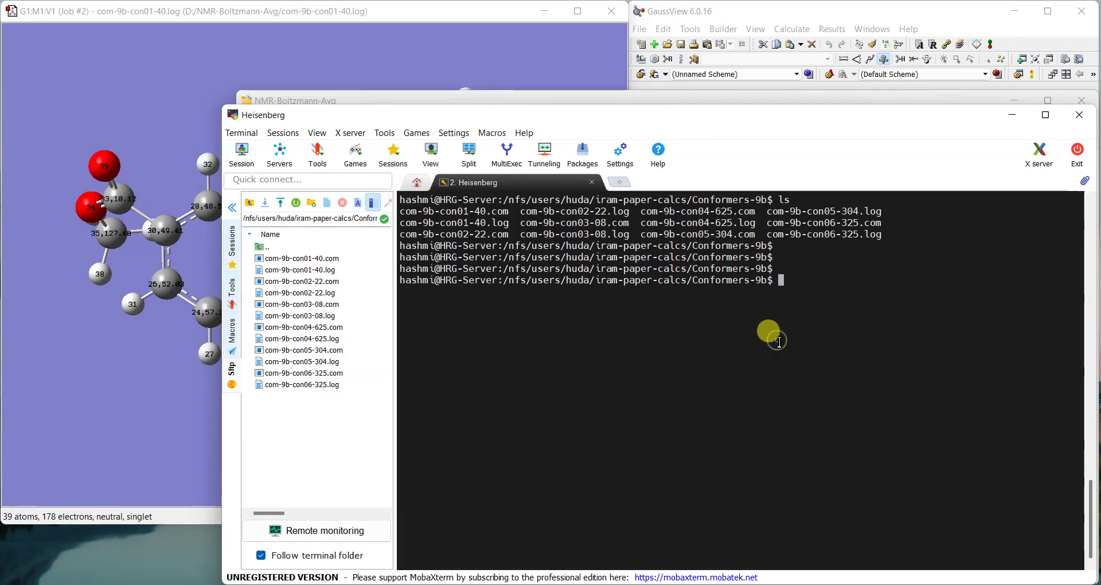
pyautogui.write('ls ..')
pyautogui.press('Return')
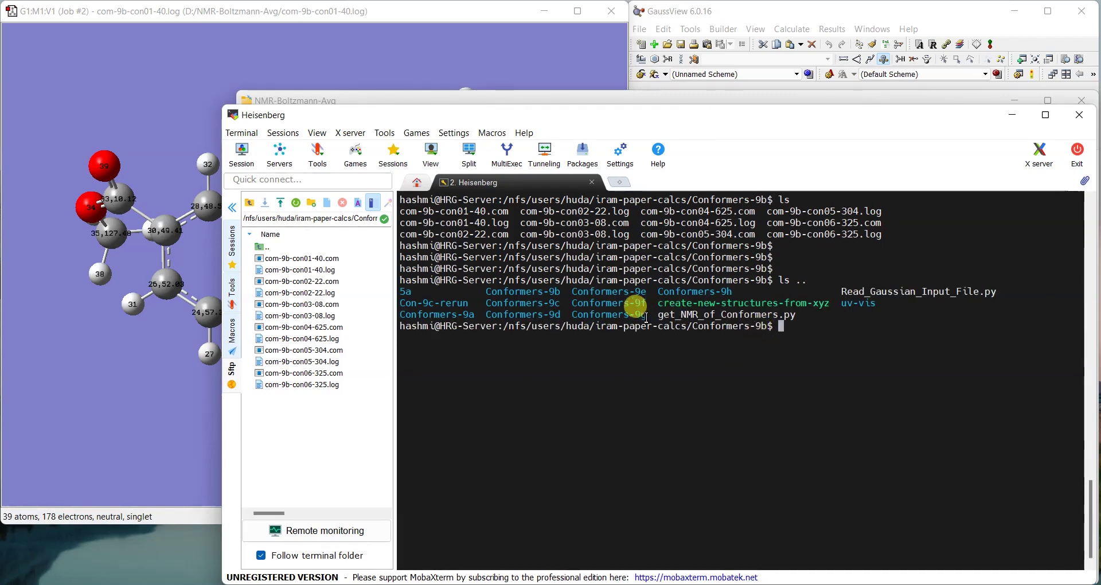
pyautogui.moveTo(657, 315); pyautogui.dragTo(805, 317)
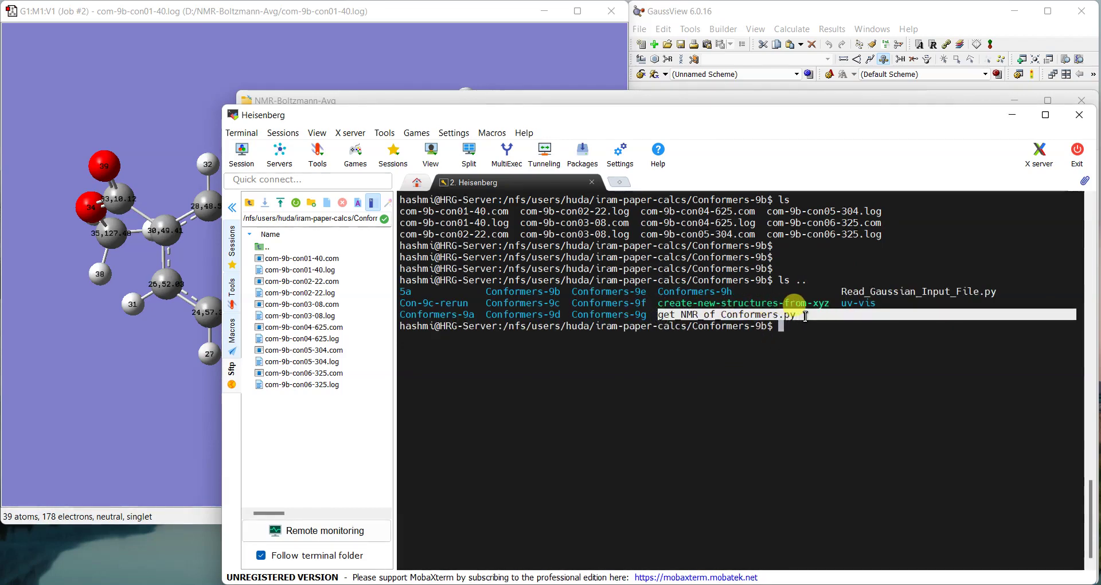
pyautogui.click(658, 465)
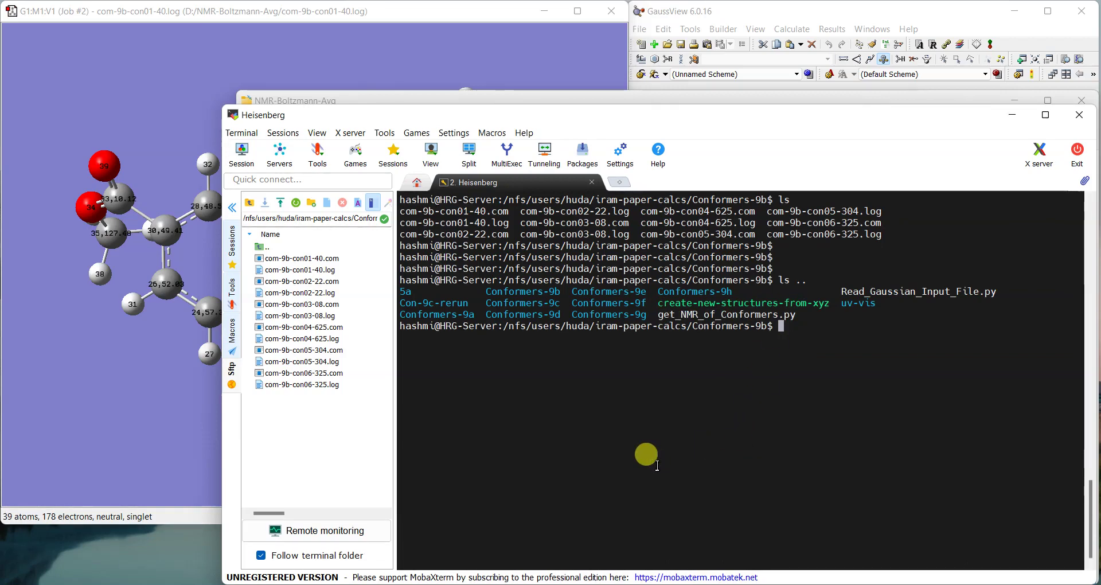
# - Run "python3 ../get_NMR_of_Conformers.py" in the Conformers-9b directory and highlight the processed log files in the output
pyautogui.write('py')
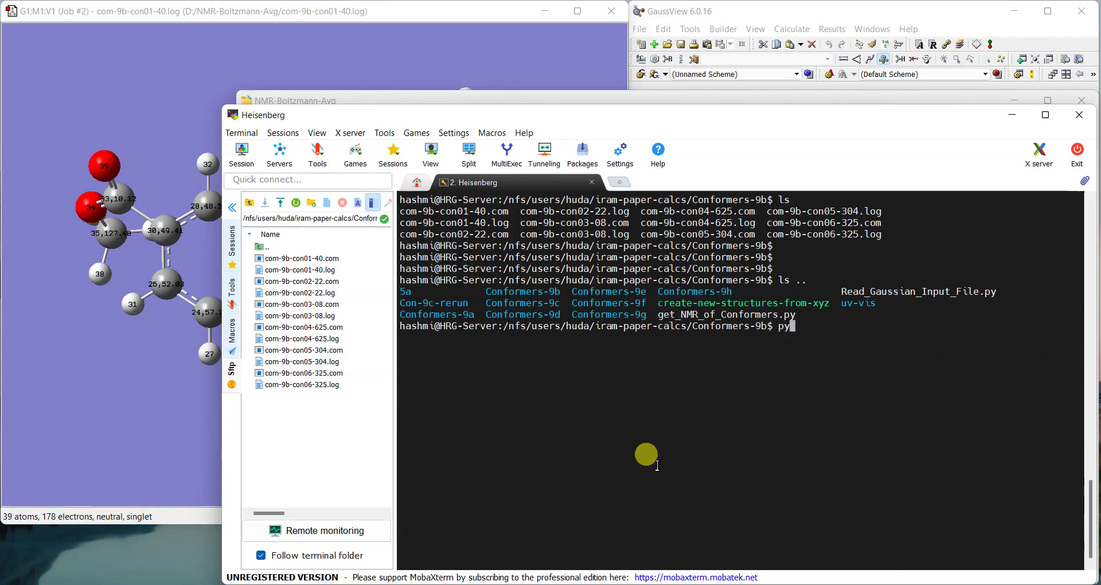
pyautogui.write('thon 3')
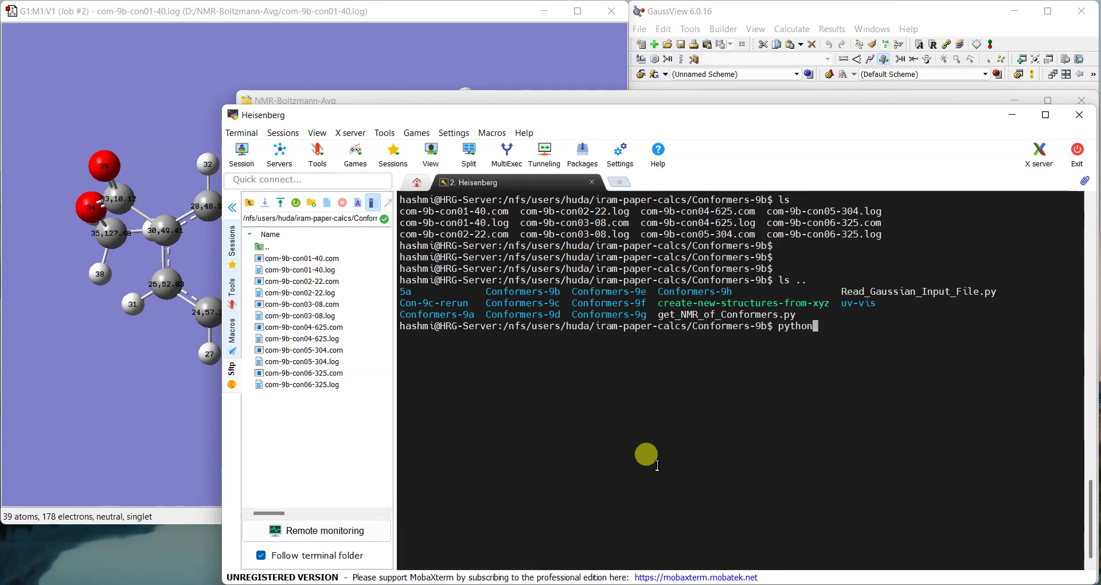
pyautogui.press('BackSpace')
pyautogui.write('../ge')
pyautogui.press('Tab')
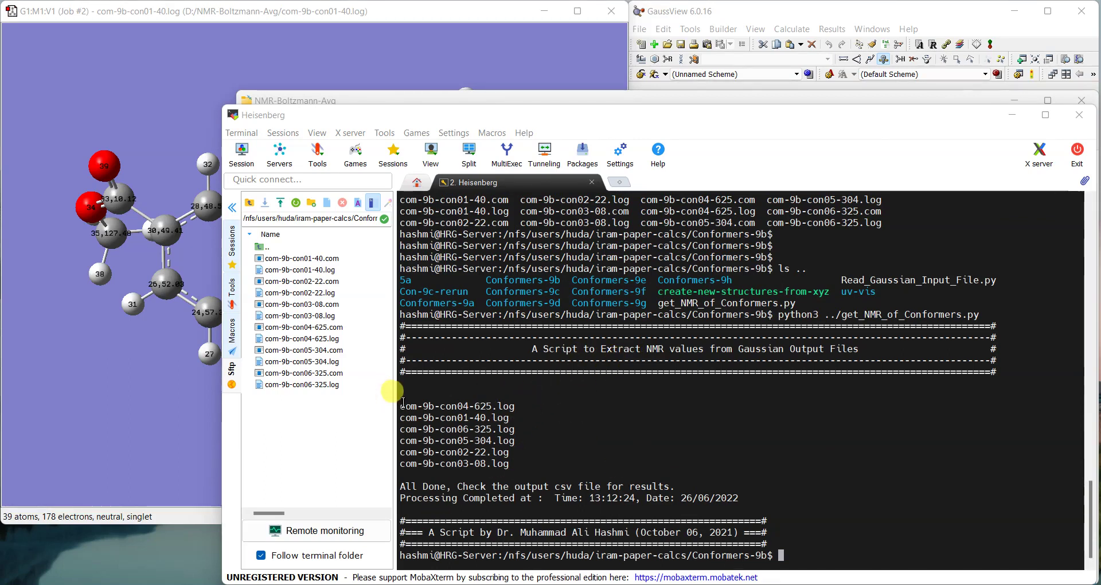
pyautogui.moveTo(403, 406); pyautogui.dragTo(520, 469)
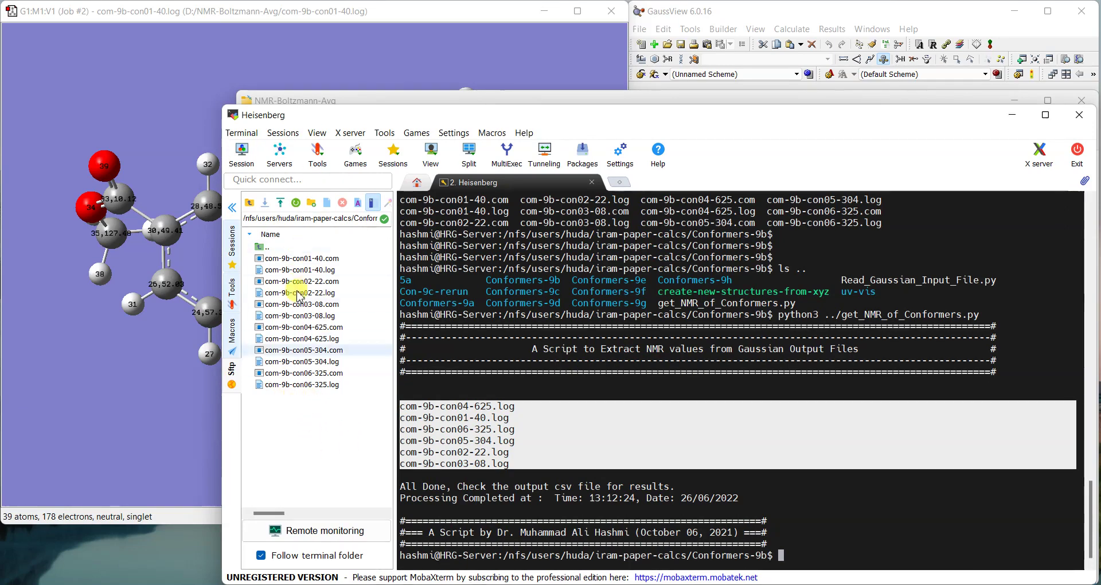
# - Refresh the remote file list, copy NMR_Results.csv into the local NMR-Boltzmann-Avg folder, and minimise the terminal window
pyautogui.click(296, 203)
pyautogui.click(293, 395)
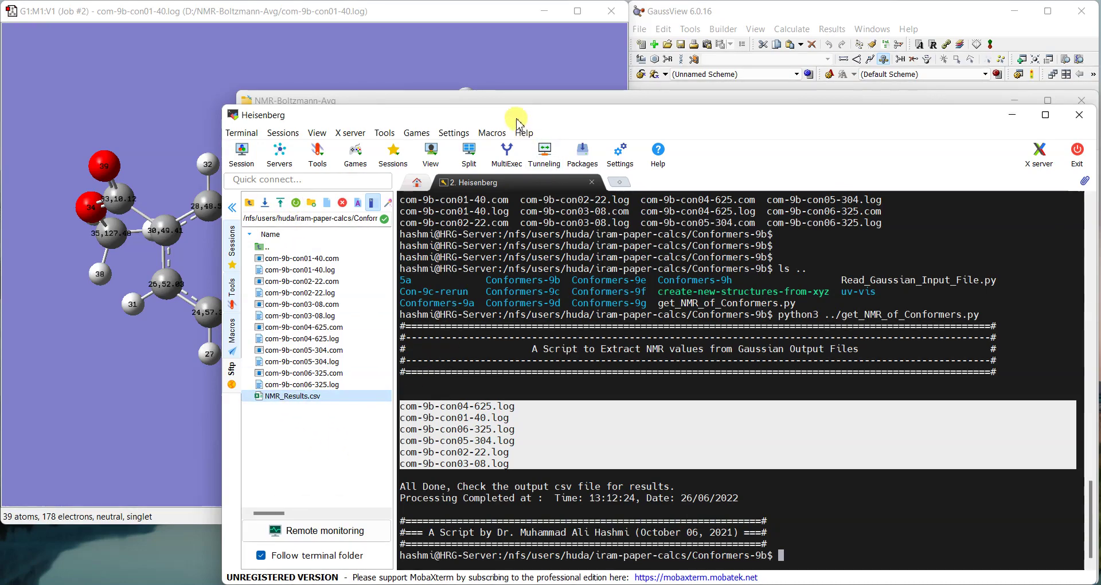
pyautogui.moveTo(512, 120); pyautogui.dragTo(292, 16)
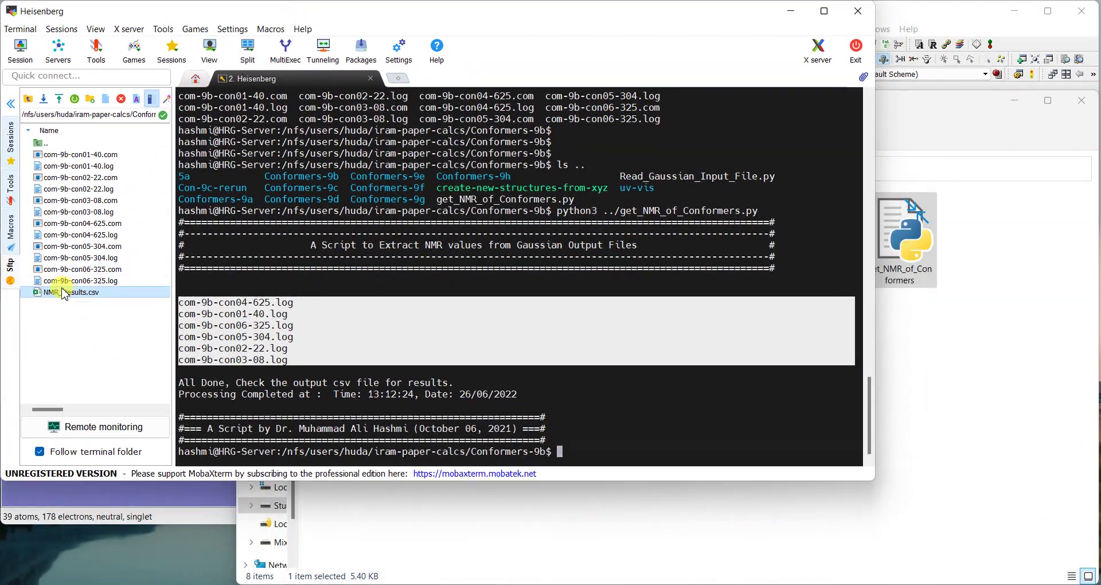
pyautogui.moveTo(71, 293); pyautogui.dragTo(921, 504)
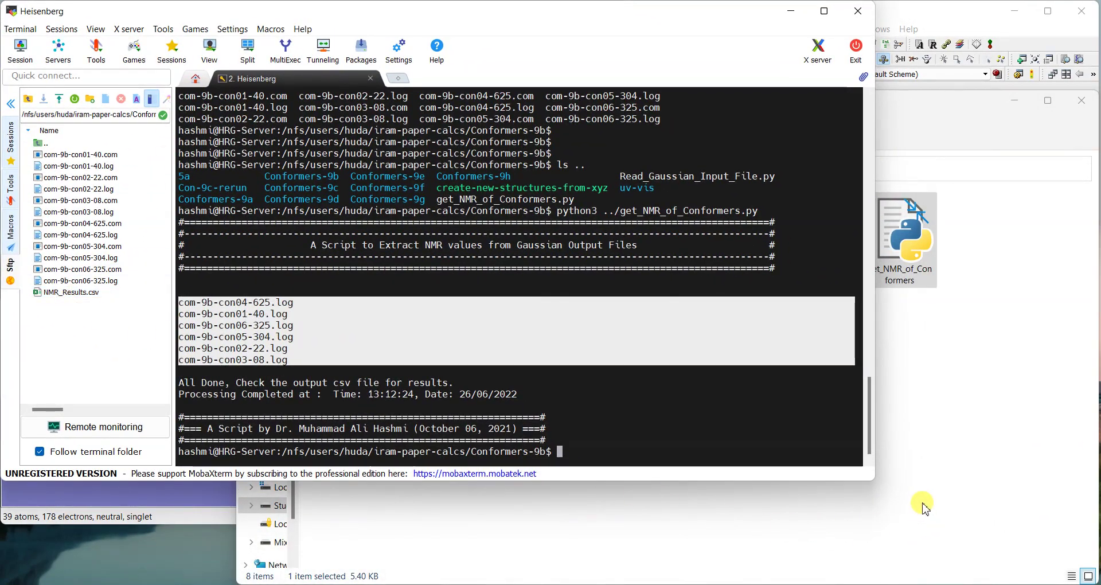
pyautogui.click(899, 420)
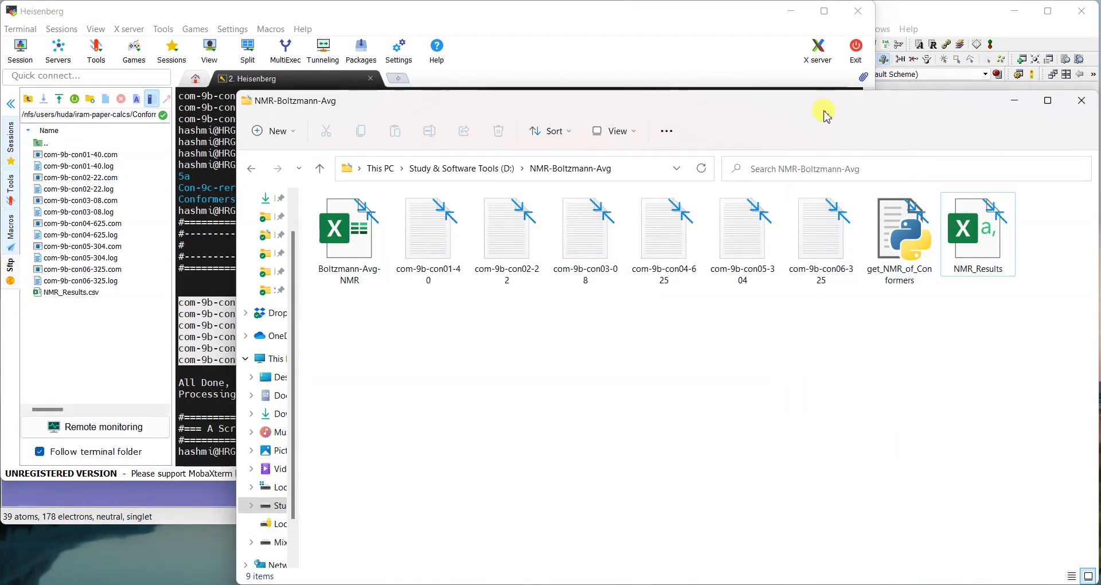
pyautogui.click(791, 13)
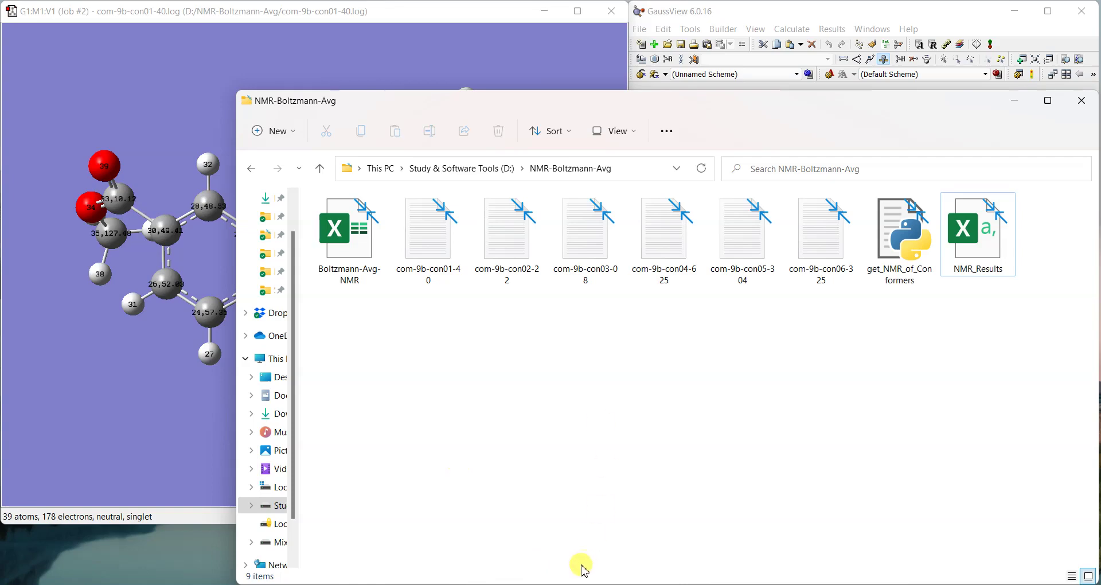
# - Return to the NMR-Boltzmann-Avg folder and open the NMR_Results file in Excel
pyautogui.click(551, 581)
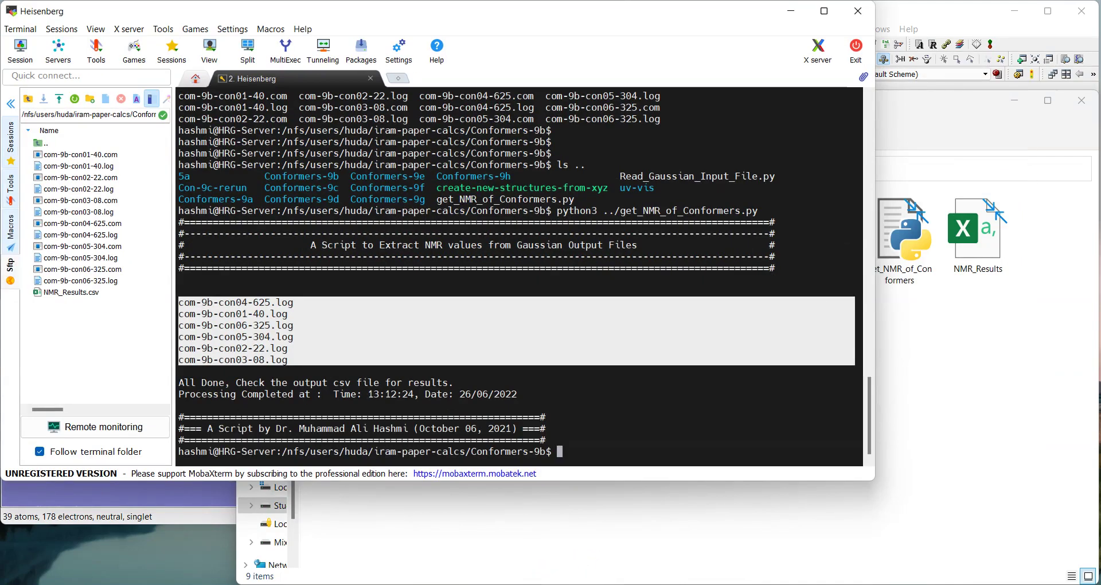
pyautogui.click(561, 579)
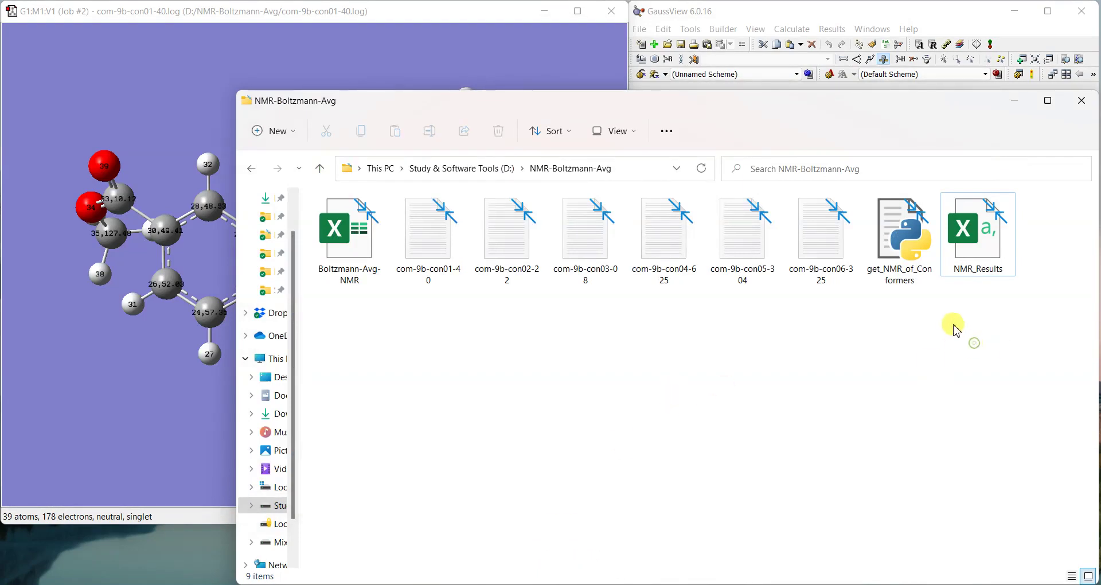
pyautogui.doubleClick(954, 255)
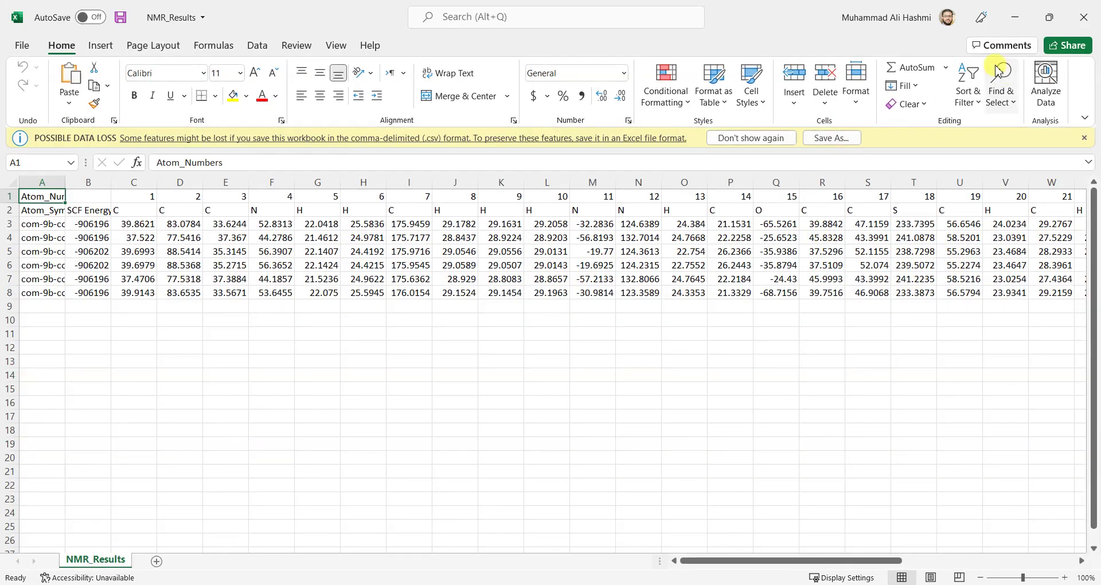
# - Fit the widths of columns A through AO to their contents and return to the start of the sheet
pyautogui.doubleClick(65, 182)
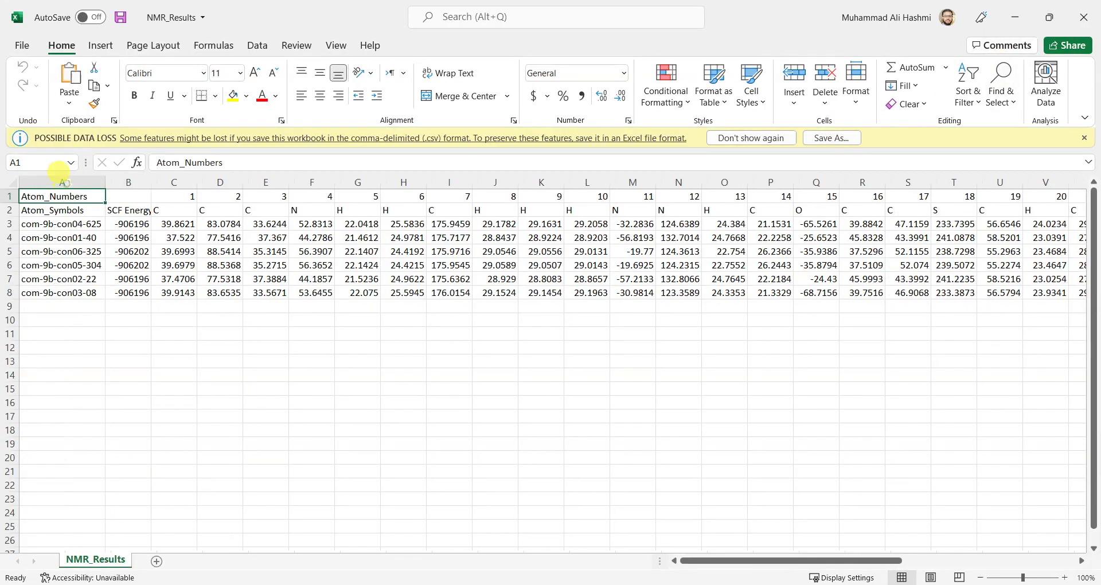
pyautogui.moveTo(66, 183); pyautogui.dragTo(1029, 183)
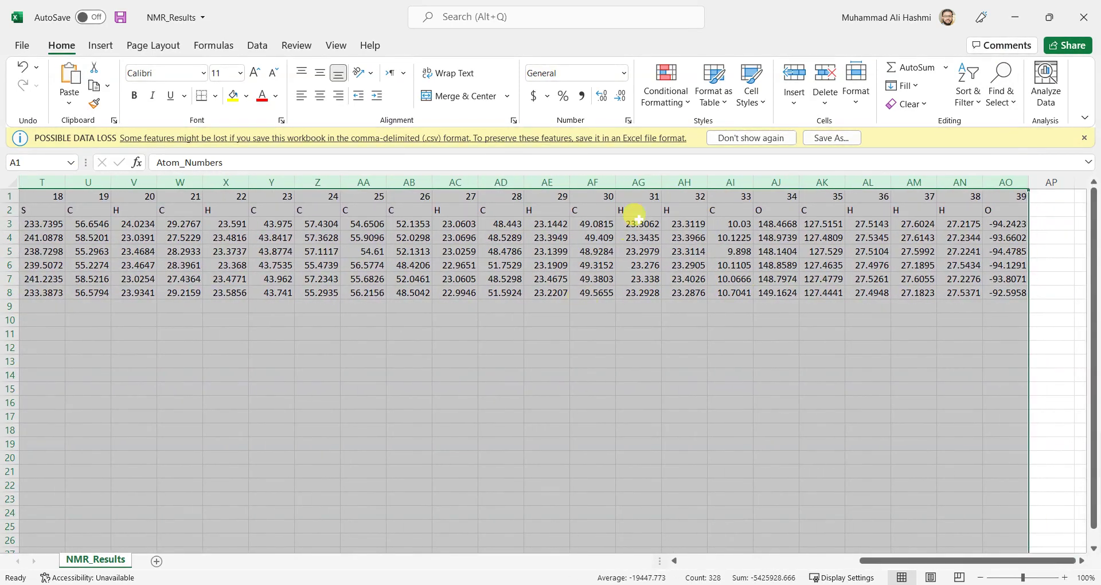
pyautogui.moveTo(910, 560); pyautogui.dragTo(561, 547)
pyautogui.click(314, 430)
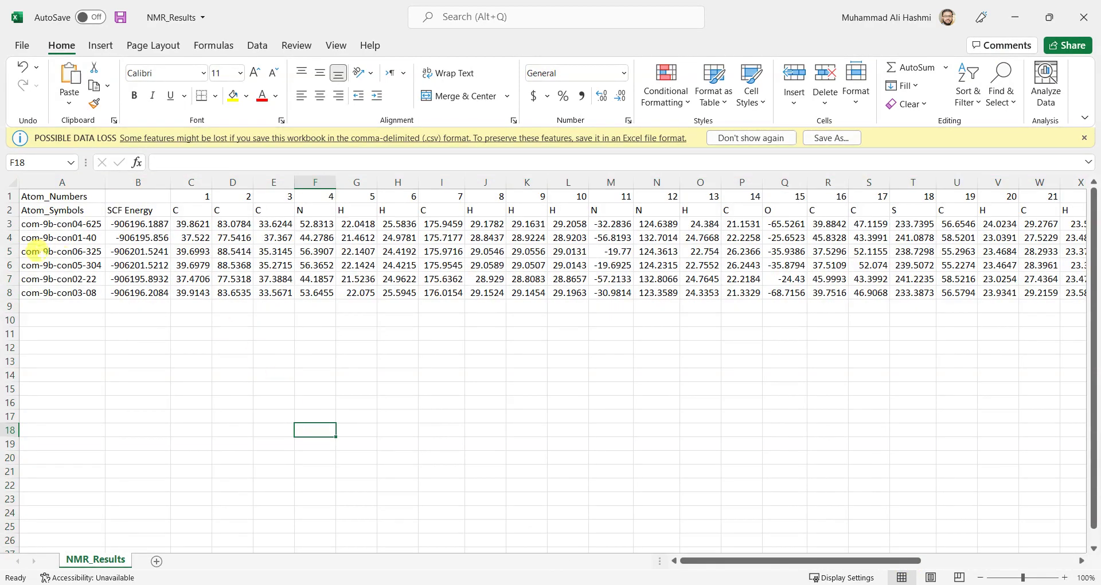
# - Examine the Atom_Numbers and Atom_Symbols rows, matching individual atom numbers such as 4 and 6 with their element symbols
pyautogui.click(34, 196)
pyautogui.hotkey('ctrl', 'shift', 'Right')
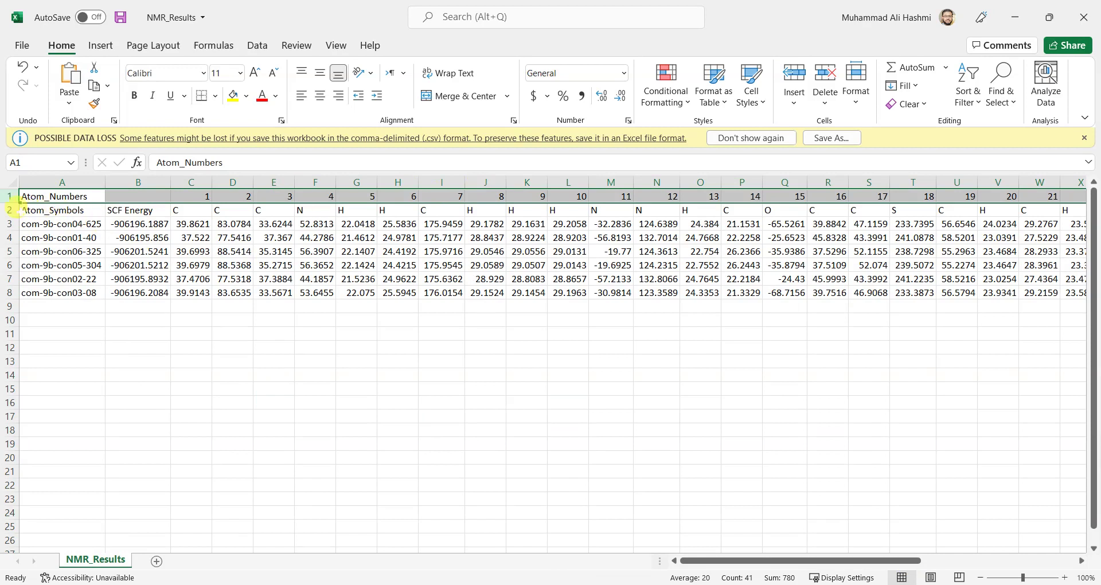
pyautogui.click(8, 210)
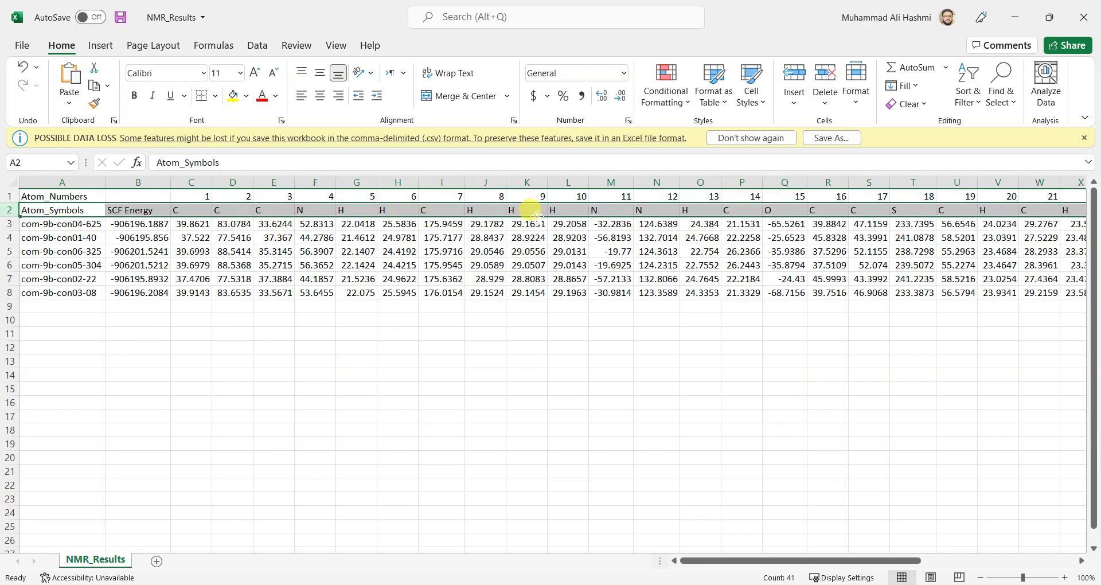
pyautogui.click(180, 208)
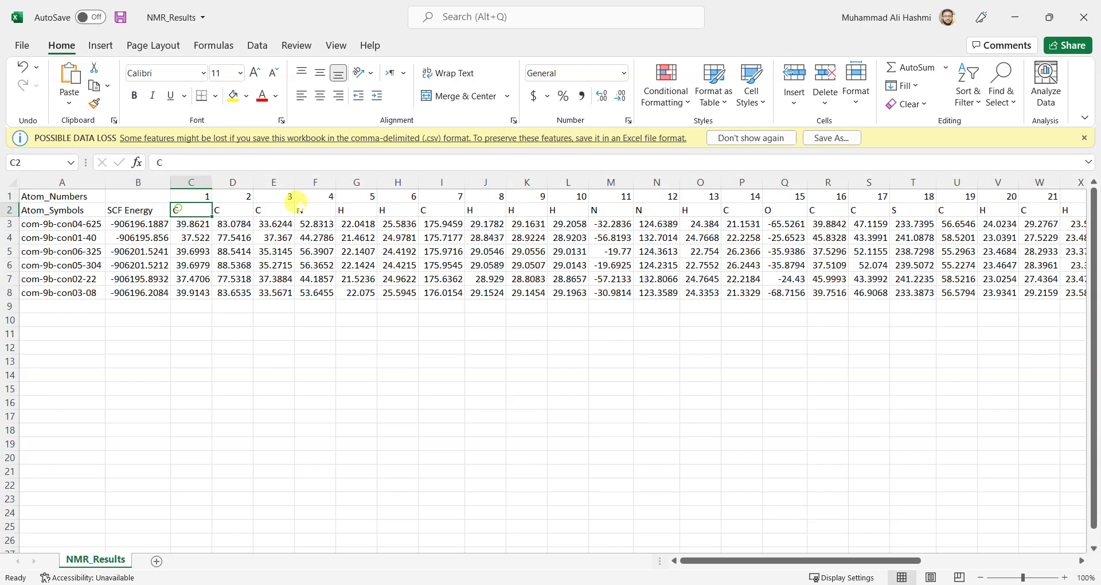
pyautogui.click(316, 196)
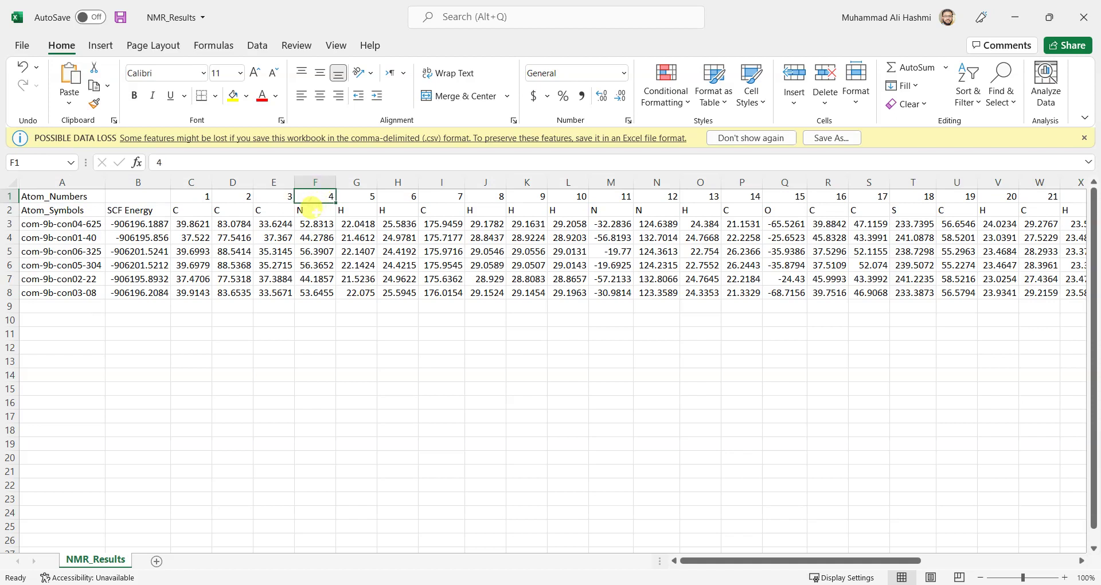
pyautogui.click(312, 209)
pyautogui.click(398, 198)
pyautogui.click(397, 211)
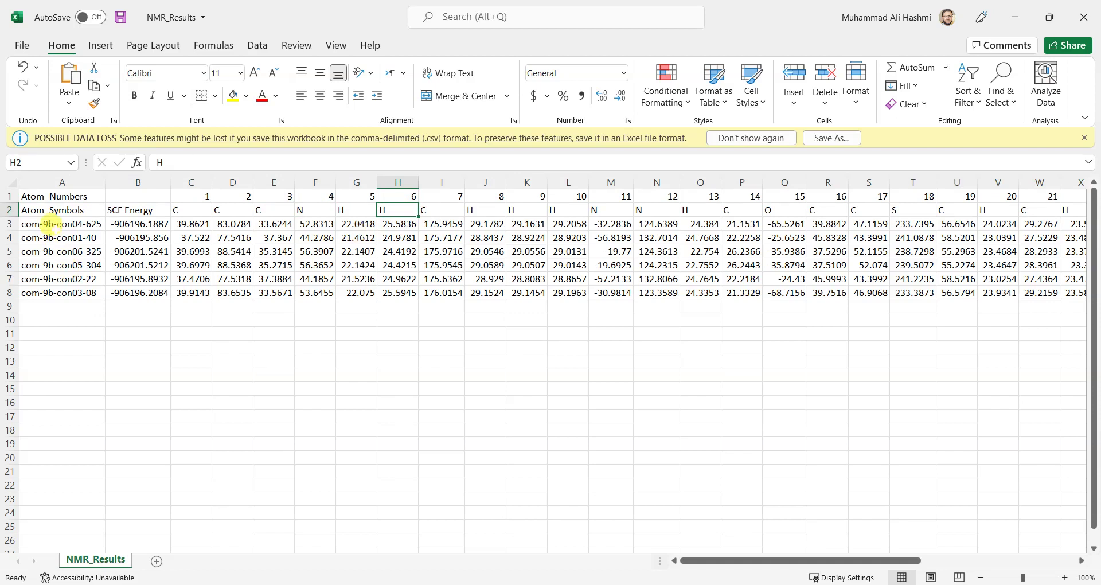
# - Examine the six conformer file names in column A and their SCF energies in B3:B8
pyautogui.click(49, 223)
pyautogui.click(54, 236)
pyautogui.click(56, 251)
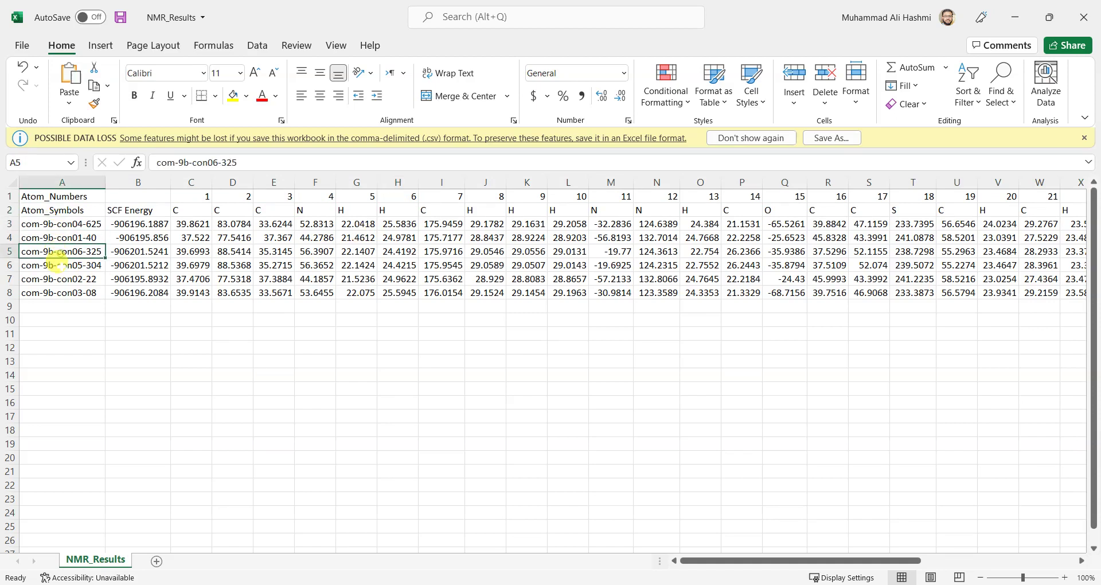
pyautogui.click(58, 263)
pyautogui.click(58, 278)
pyautogui.click(58, 292)
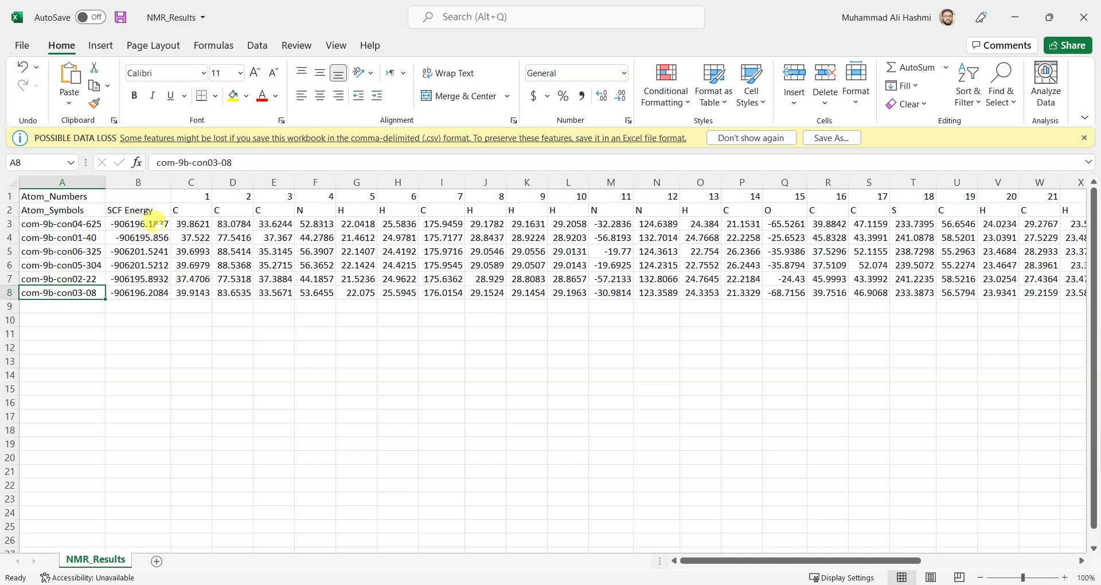
pyautogui.moveTo(156, 223); pyautogui.dragTo(156, 291)
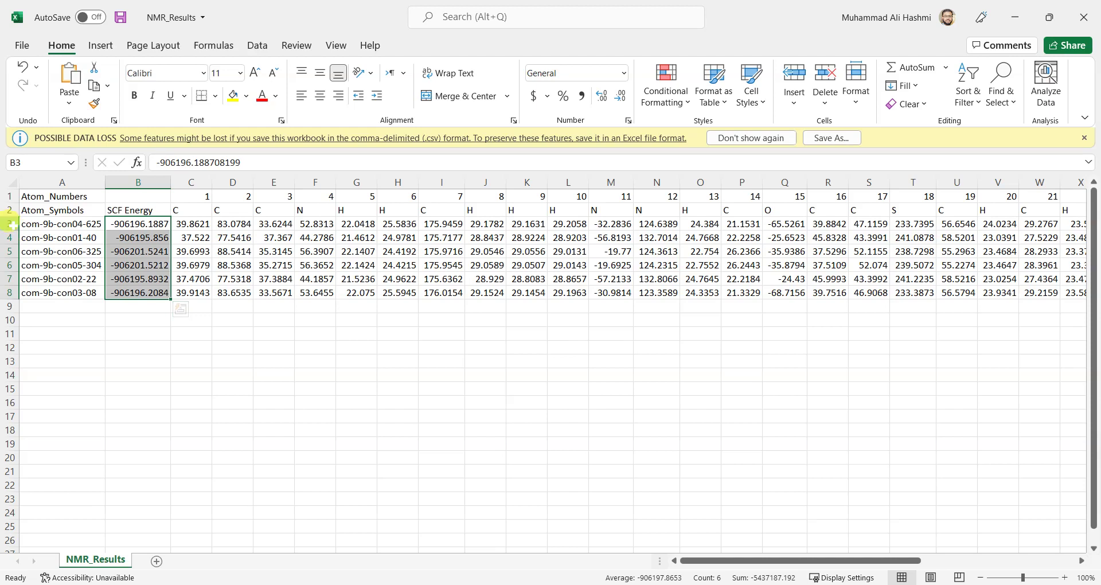
# - Sort rows 3 to 8 by Column B from smallest to largest, treating the data as having no headers
pyautogui.moveTo(12, 225); pyautogui.dragTo(19, 293)
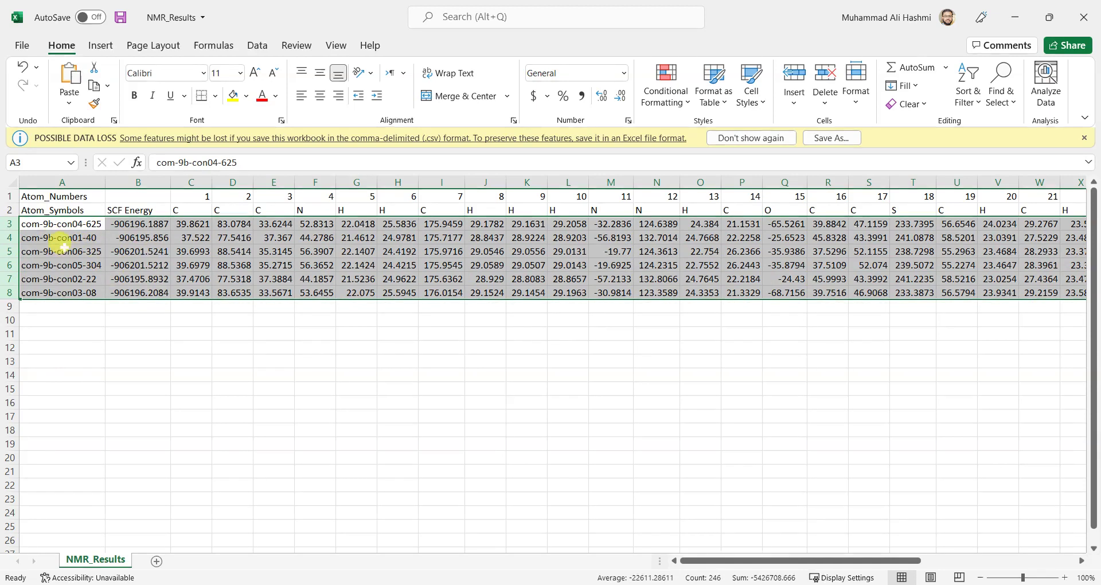
pyautogui.click(968, 91)
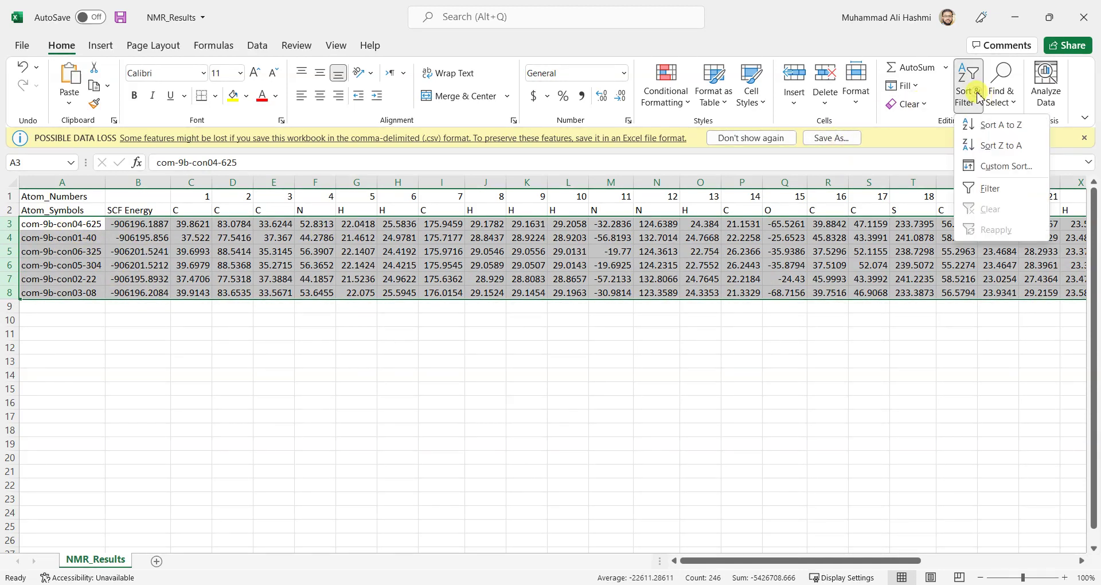
pyautogui.click(992, 167)
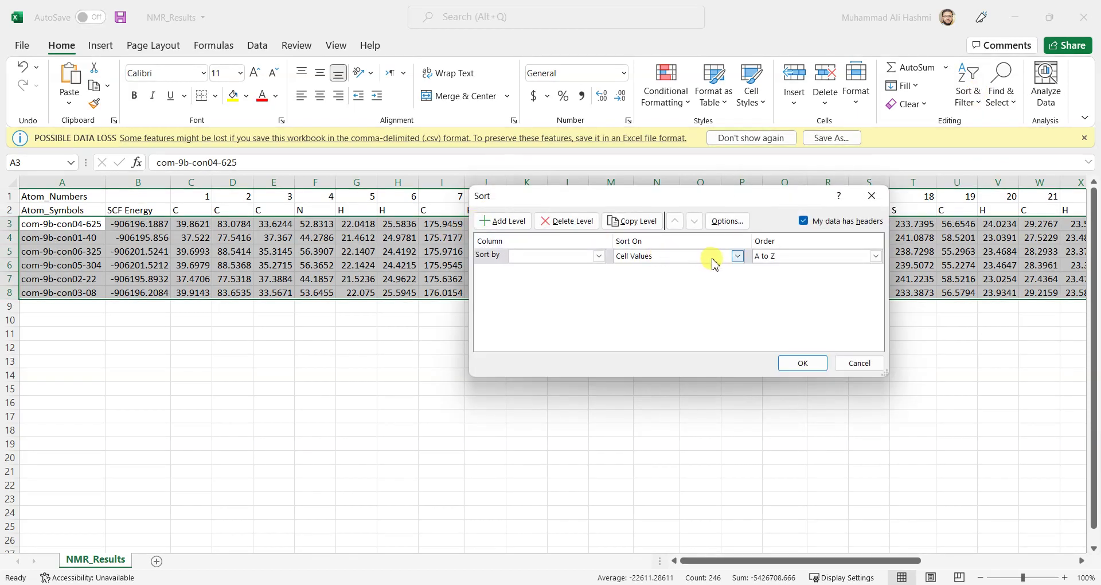
pyautogui.click(821, 223)
pyautogui.click(599, 258)
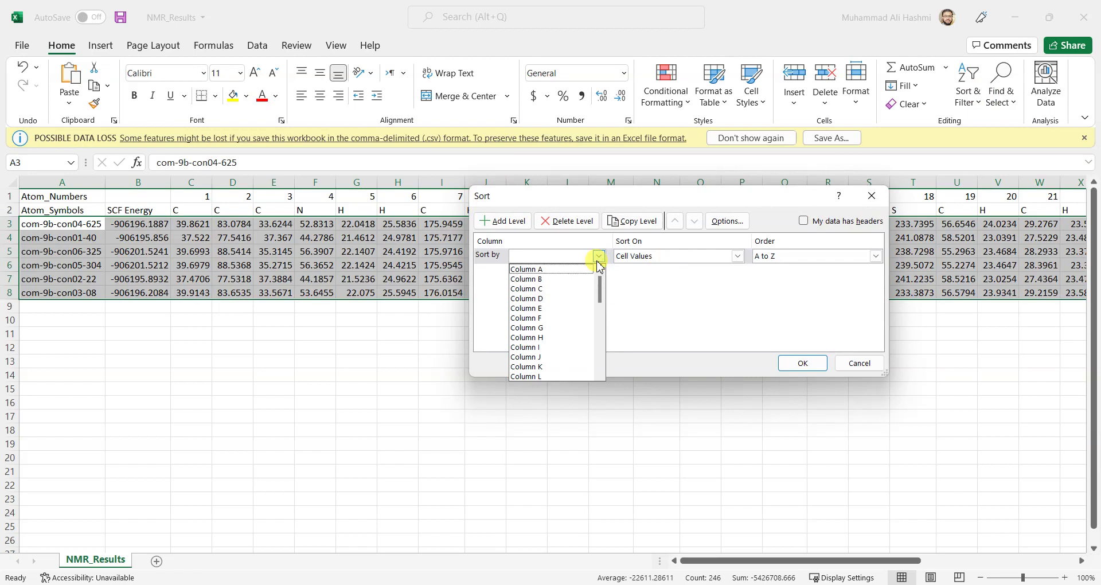
pyautogui.click(569, 280)
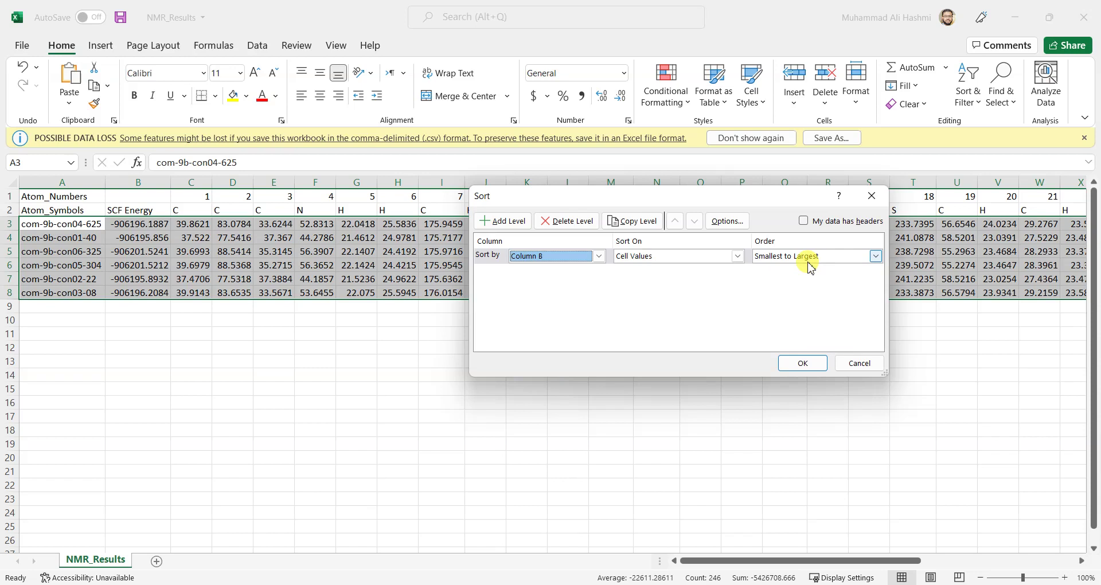
pyautogui.click(801, 363)
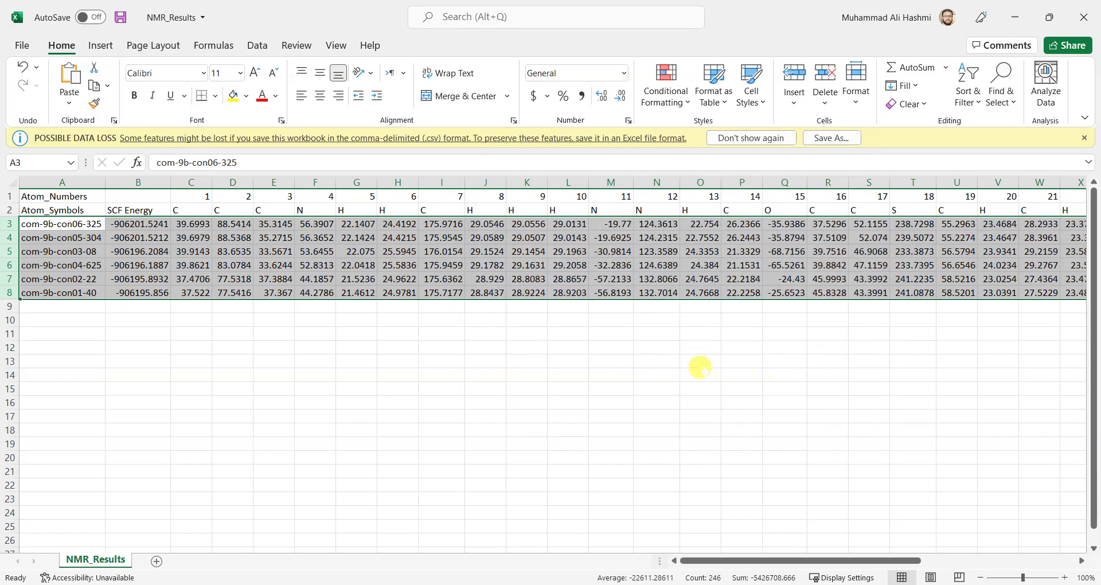
pyautogui.click(174, 353)
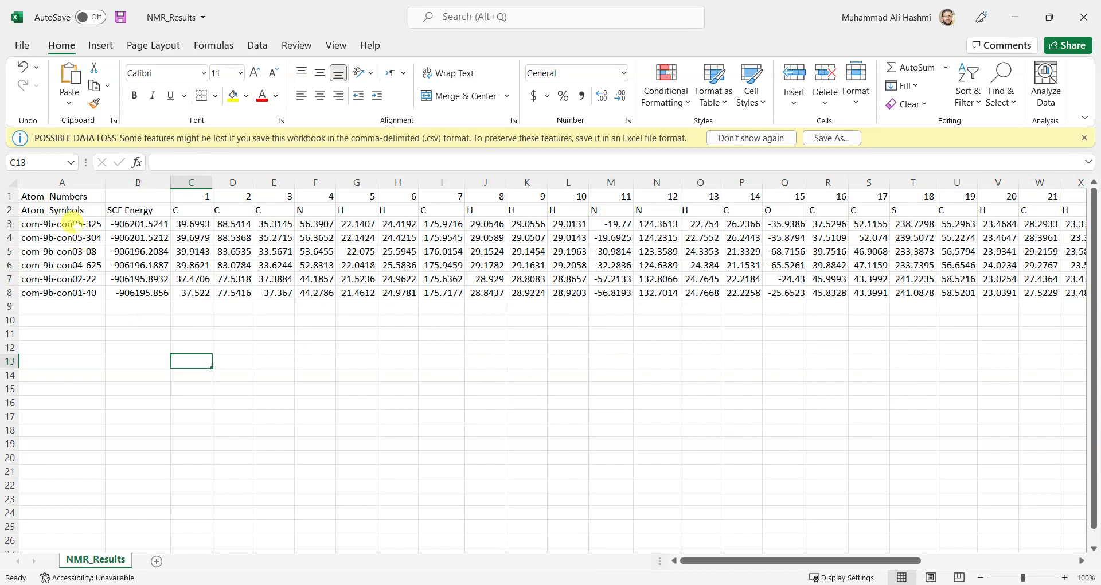
# - Copy the six sorted conformer rows, starting at A3, with their file names, energies and shielding values
pyautogui.click(34, 224)
pyautogui.click(10, 223)
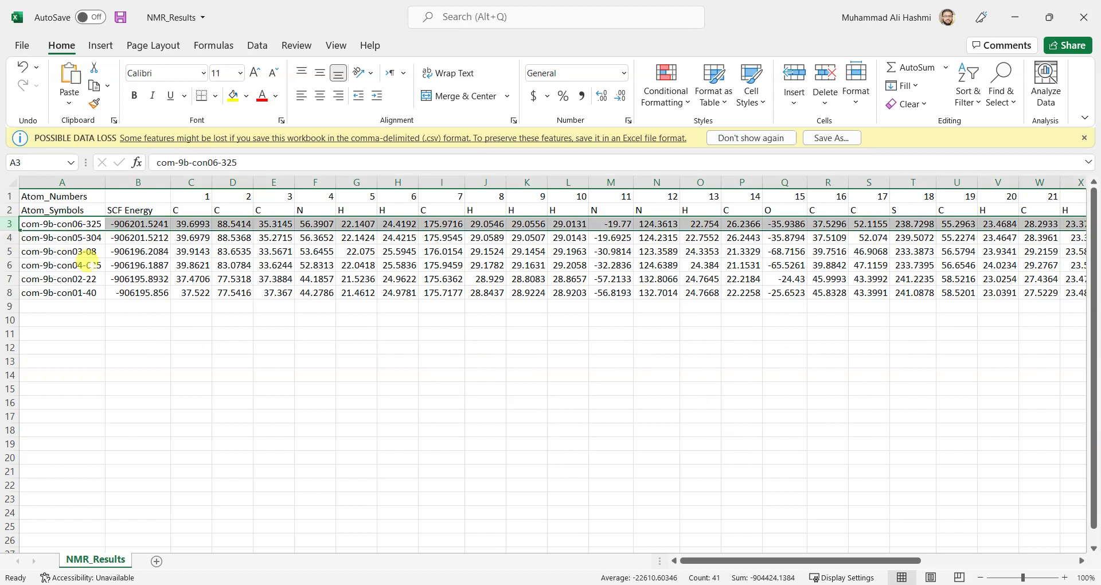
pyautogui.click(41, 223)
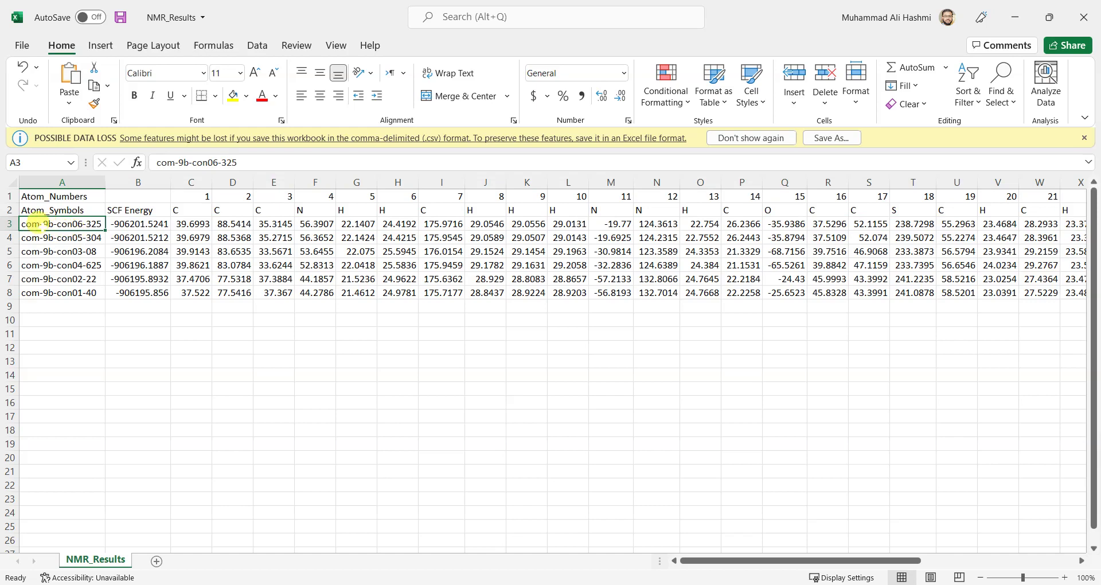
pyautogui.moveTo(36, 223); pyautogui.dragTo(1050, 286)
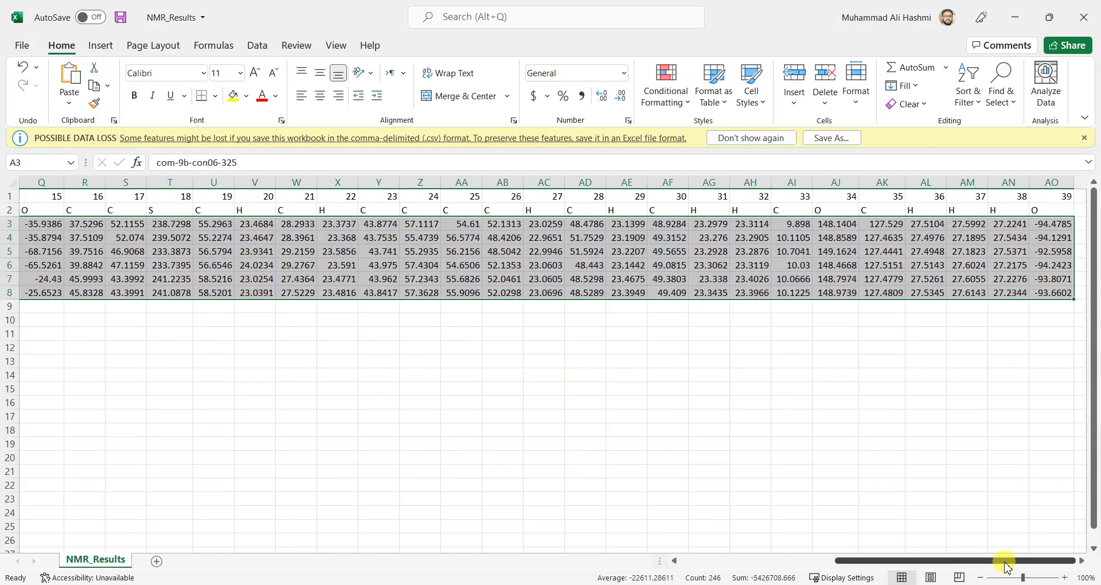
pyautogui.moveTo(1003, 560); pyautogui.dragTo(957, 560)
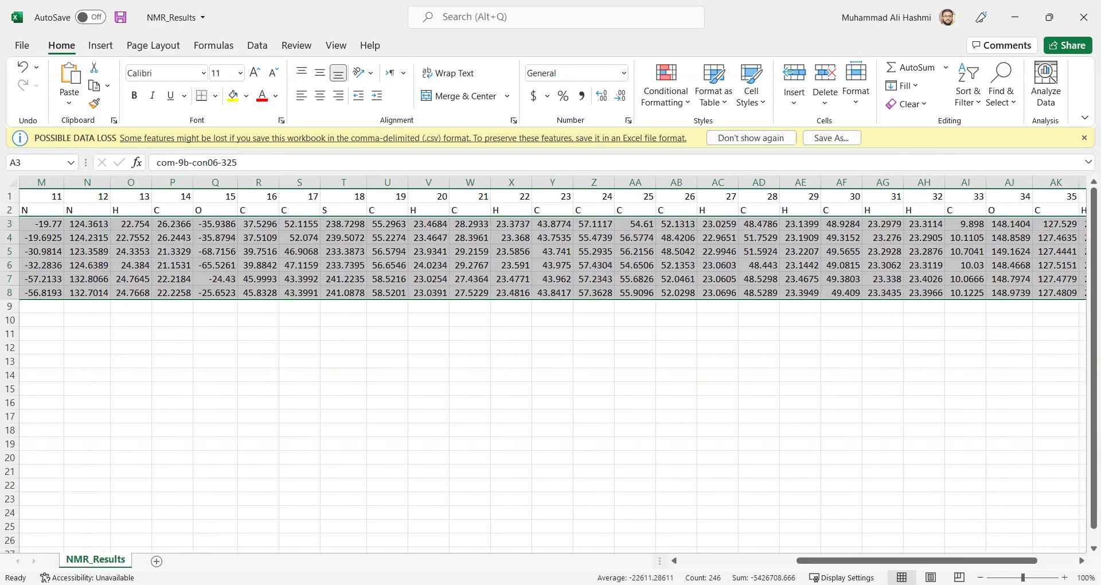
pyautogui.hotkey('ctrl', 'c')
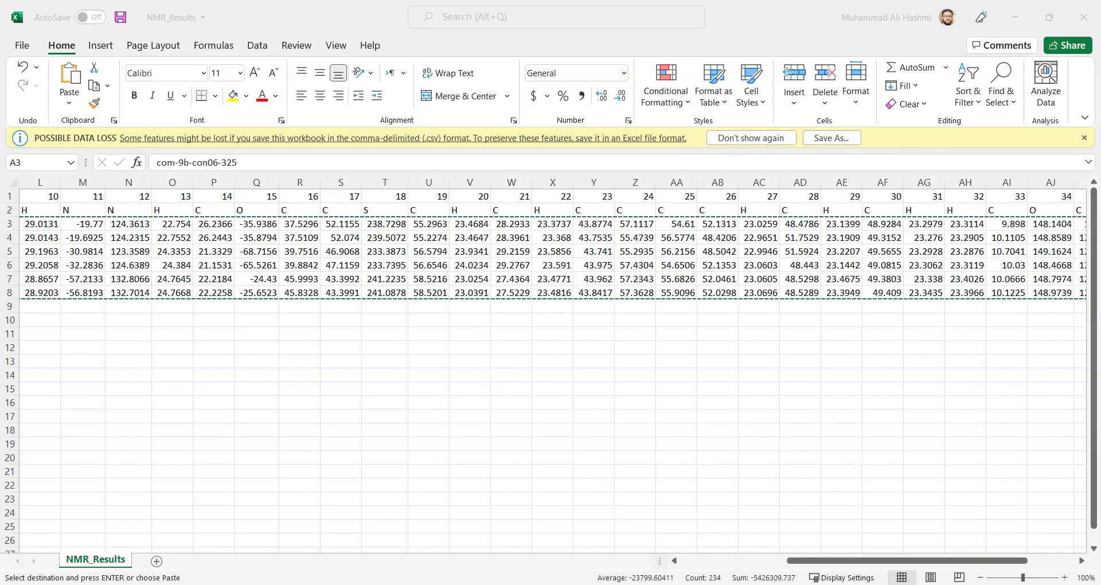
# - Minimise NMR_Results and open the Boltzmann-Avg-NMR workbook from the NMR-Boltzmann-Avg folder
pyautogui.click(1015, 17)
pyautogui.click(338, 247)
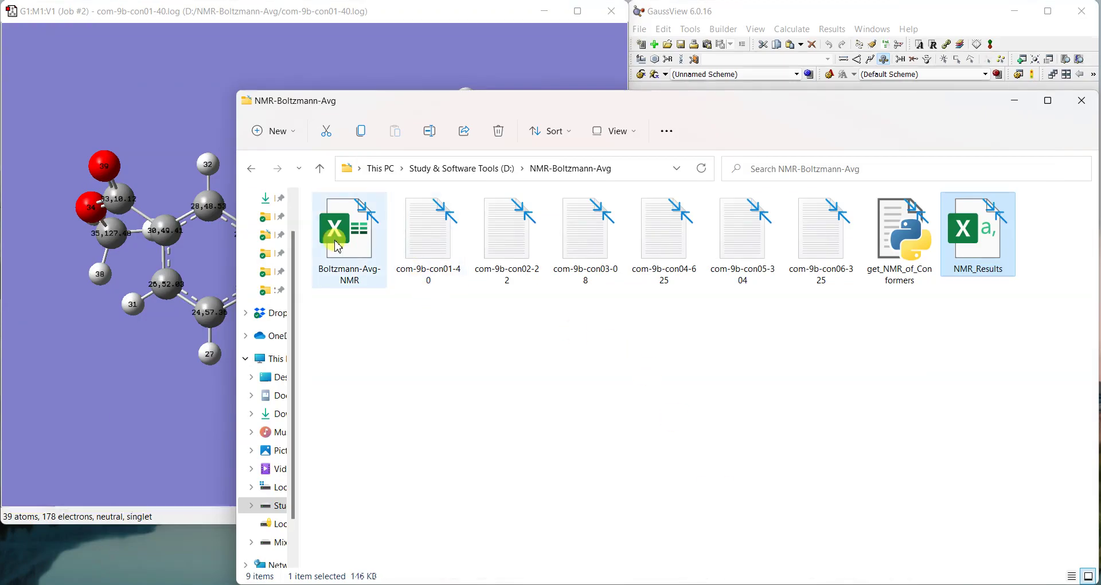
pyautogui.click(371, 264)
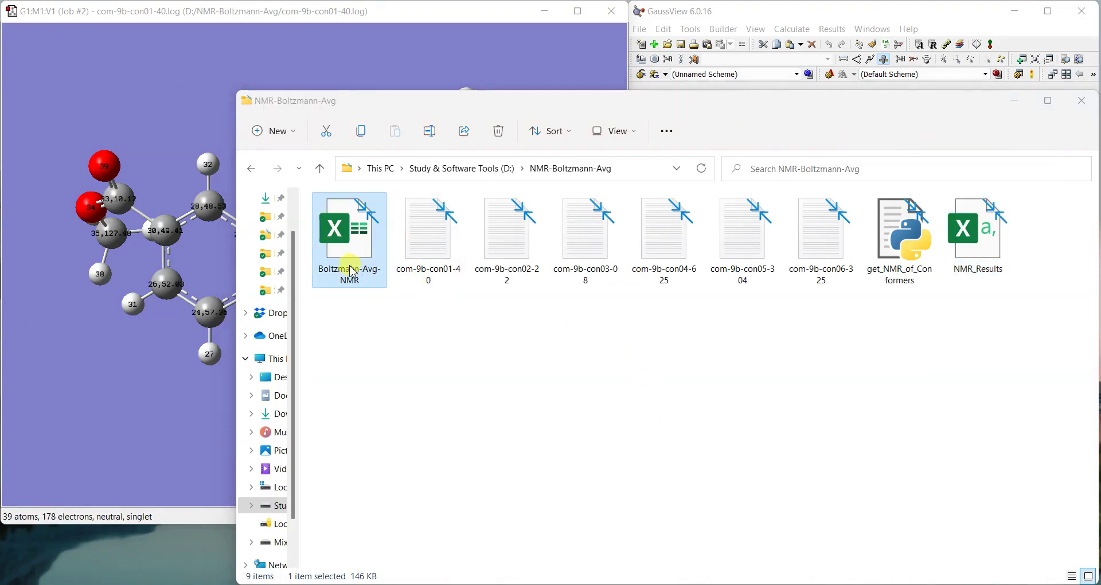
pyautogui.doubleClick(352, 271)
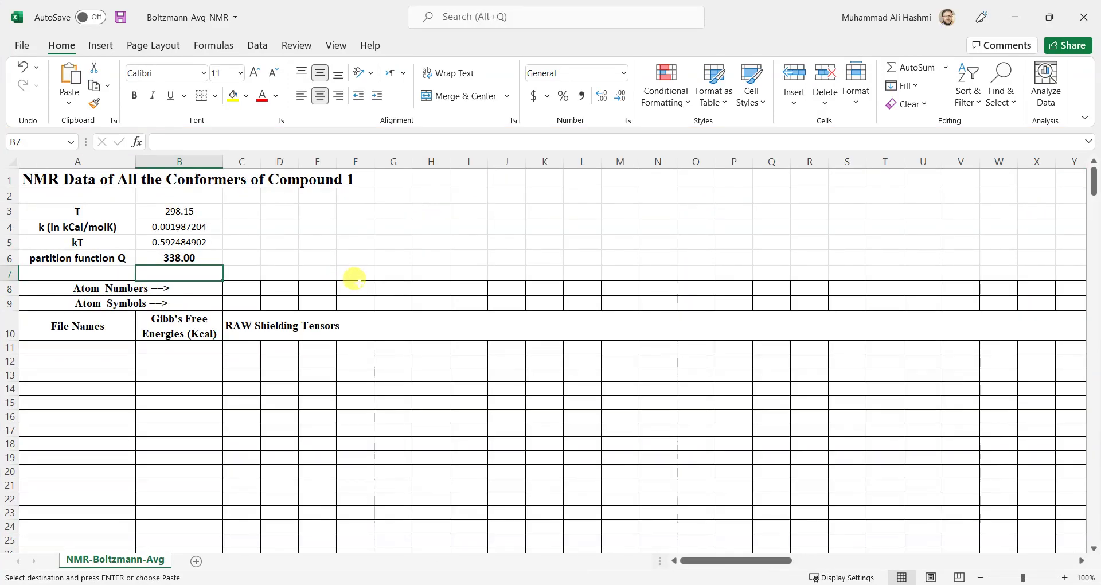
# - Paste the copied conformer data as values into the Boltzmann template, starting at cell A11 under File Names
pyautogui.click(94, 347)
pyautogui.rightClick(99, 351)
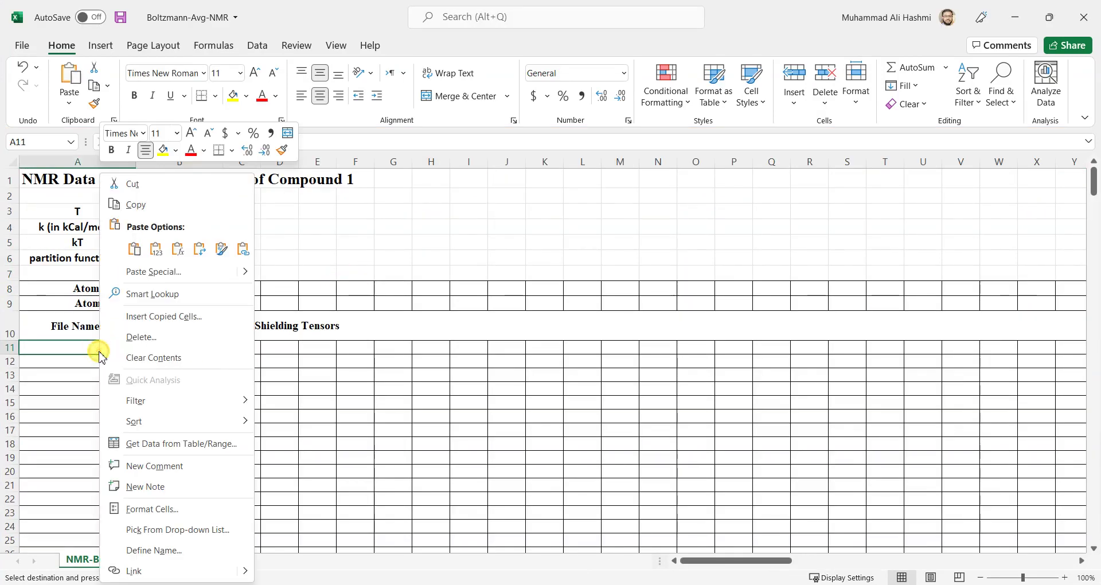
pyautogui.click(141, 249)
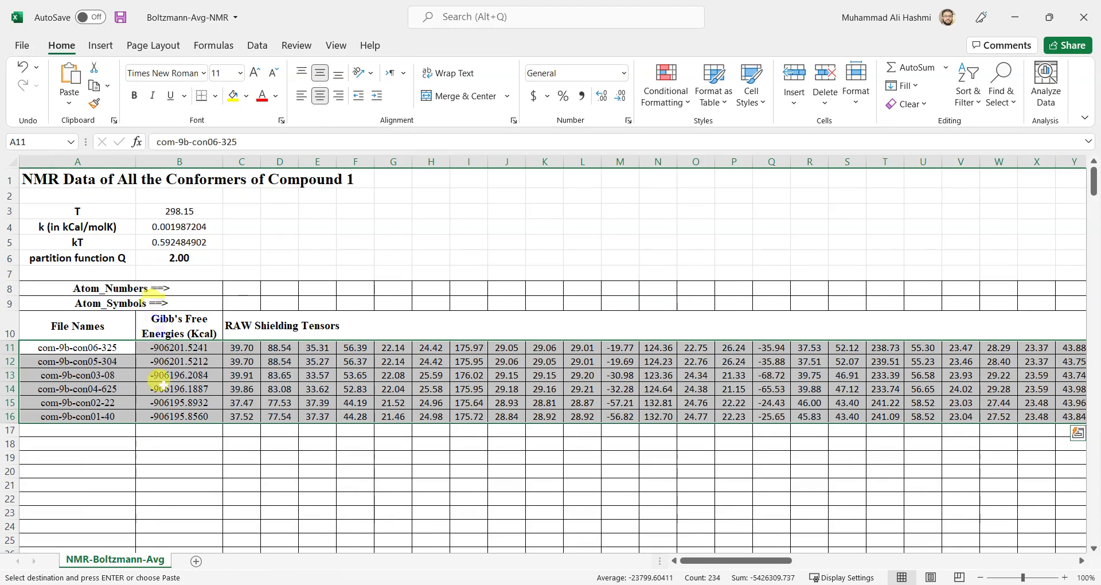
pyautogui.click(353, 444)
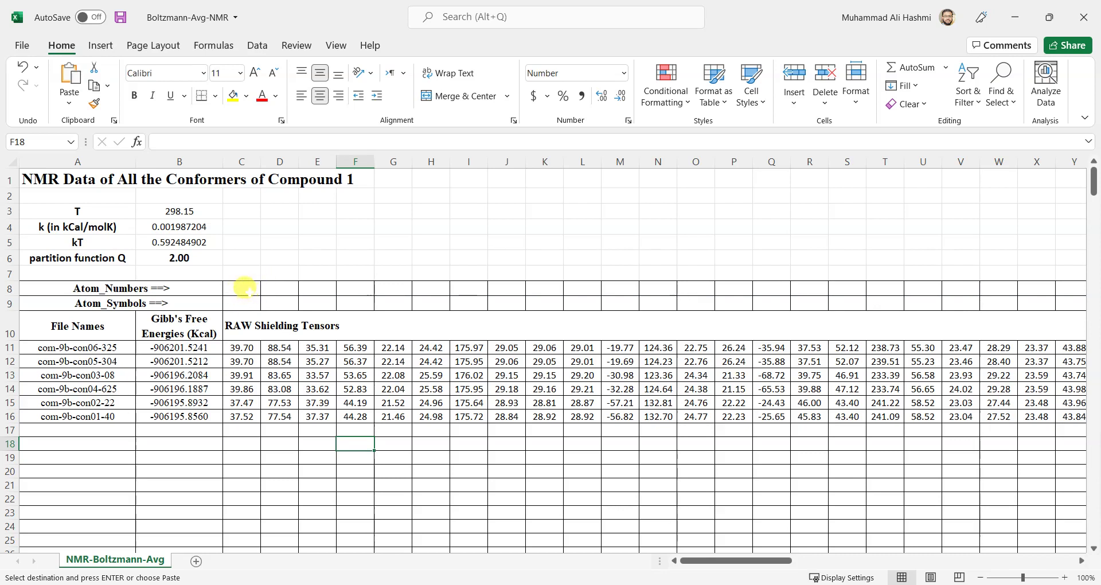
# - Select C8 beside Atom_Numbers as the paste target, and copy the atom numbers and symbols in C1:AM2 of NMR_Results
pyautogui.click(246, 287)
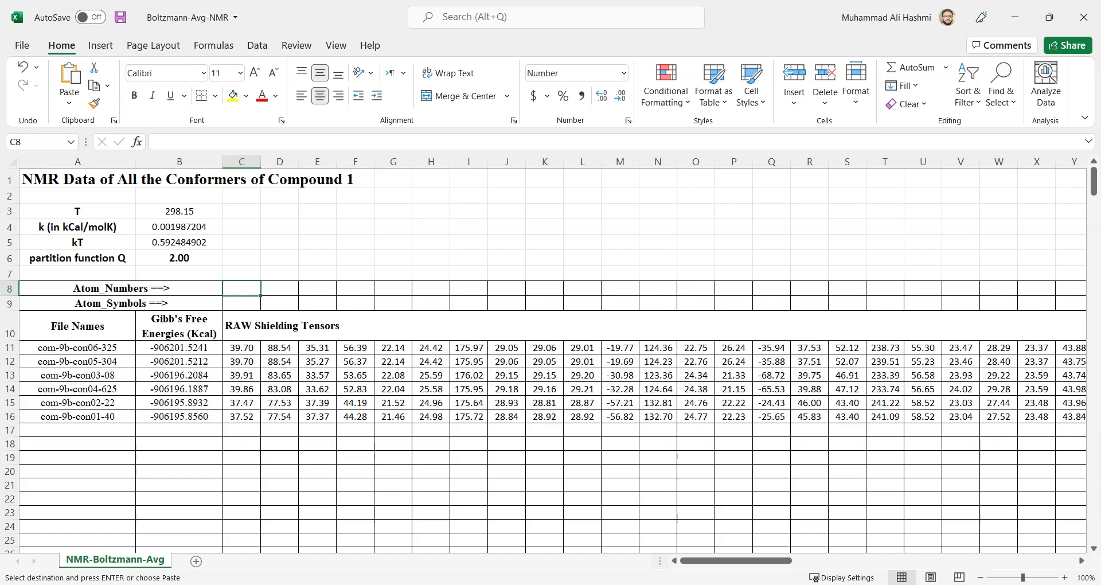
pyautogui.click(805, 580)
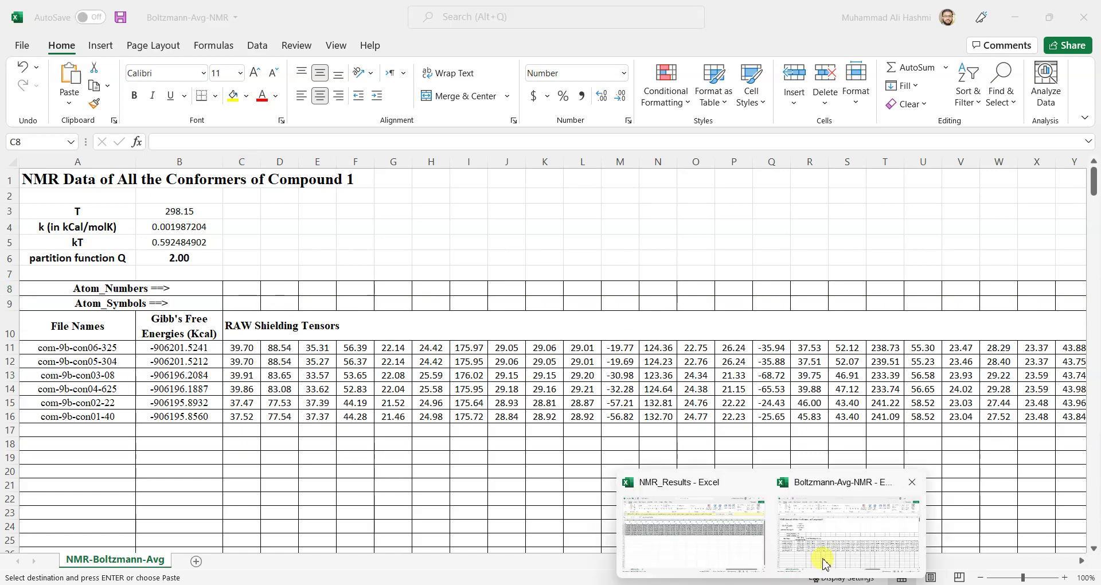
pyautogui.click(744, 548)
pyautogui.moveTo(879, 561); pyautogui.dragTo(474, 494)
pyautogui.moveTo(183, 196); pyautogui.dragTo(1026, 212)
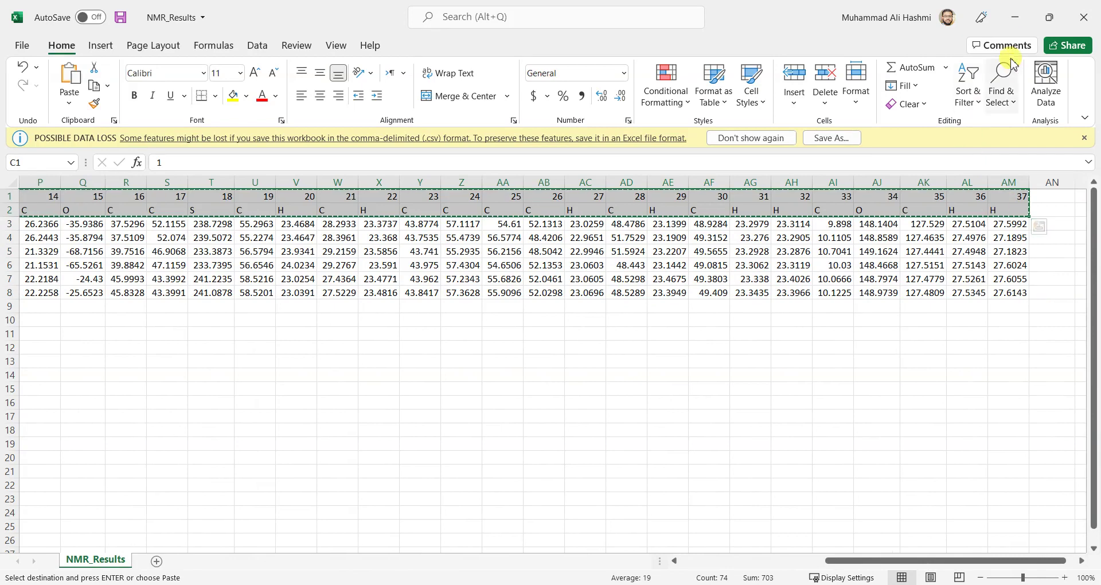
# - Paste the copied atom numbers and symbols as values at C8 of the Boltzmann-Avg-NMR workbook and save it
pyautogui.click(1014, 17)
pyautogui.rightClick(242, 289)
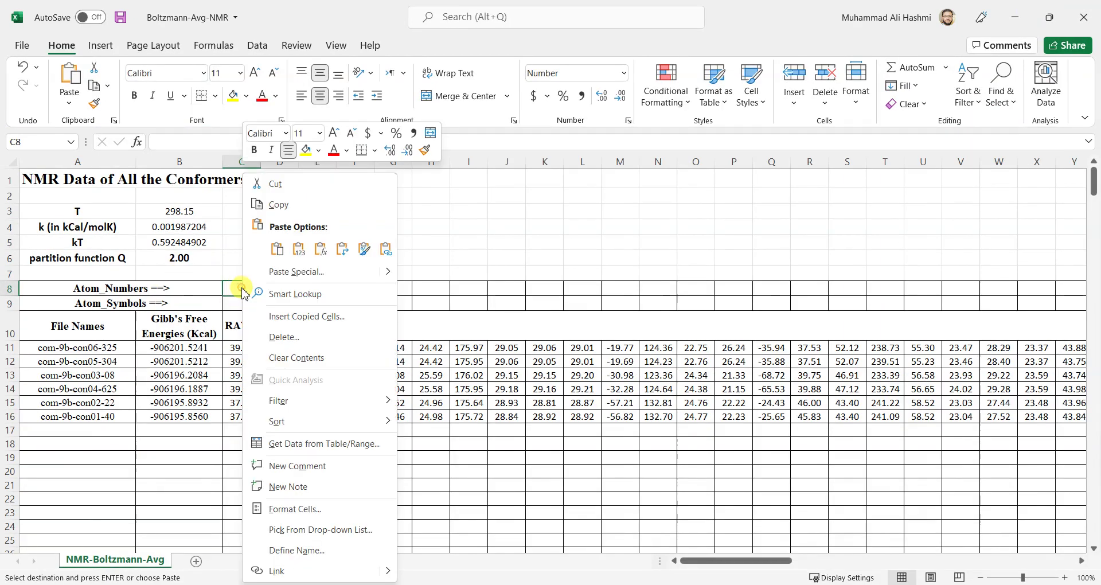
pyautogui.click(299, 248)
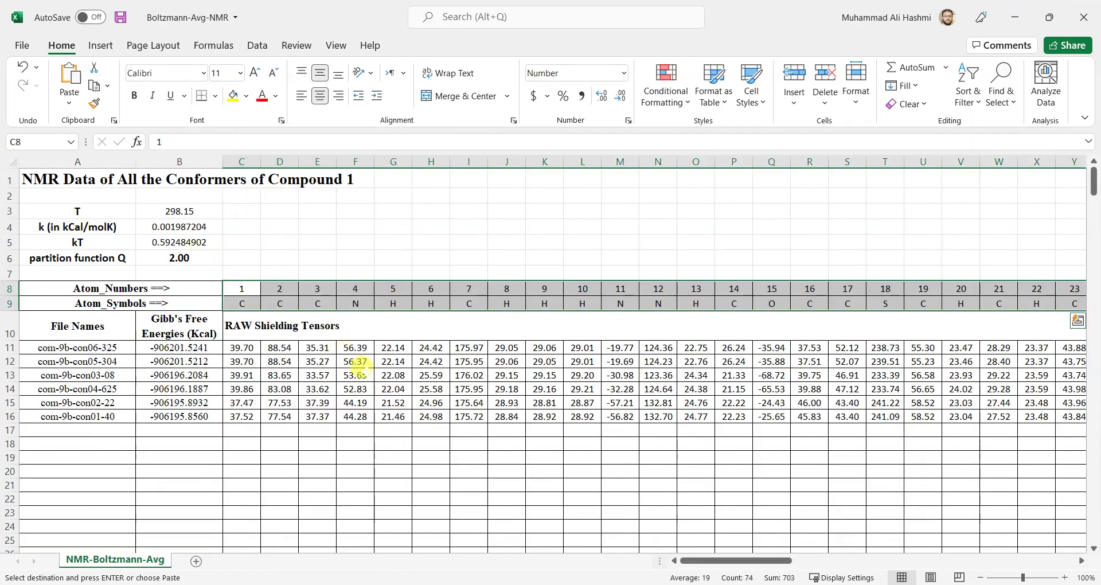
pyautogui.click(381, 388)
pyautogui.moveTo(698, 561); pyautogui.dragTo(585, 555)
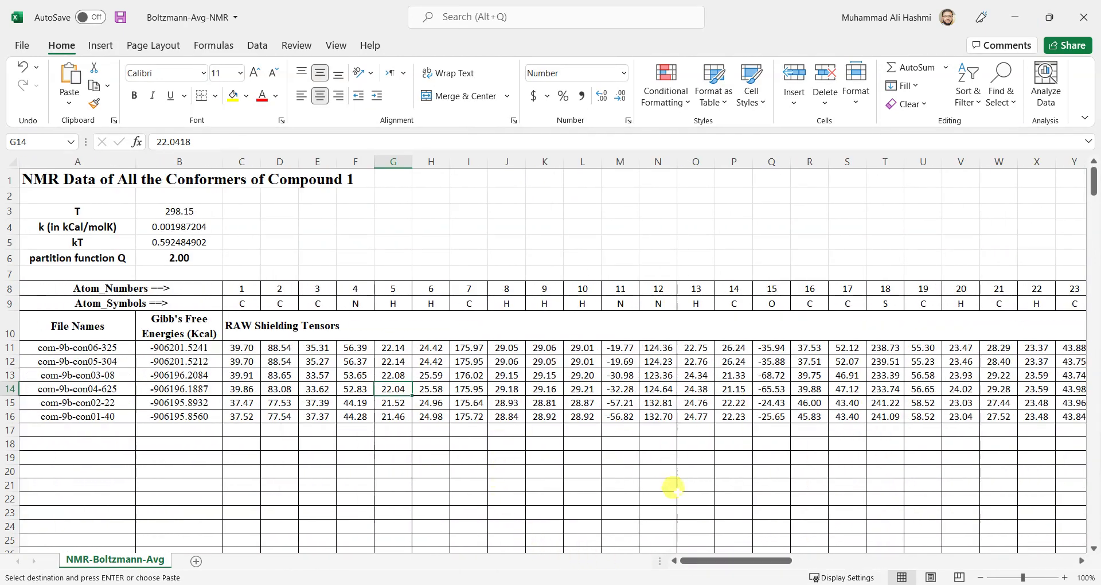
pyautogui.click(430, 235)
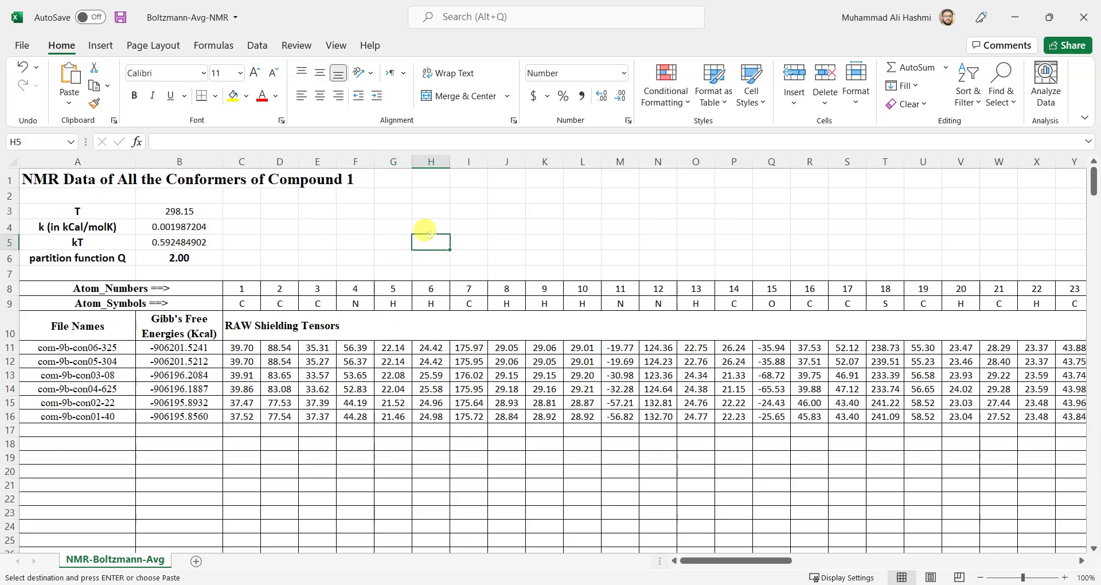
pyautogui.hotkey('ctrl', 's')
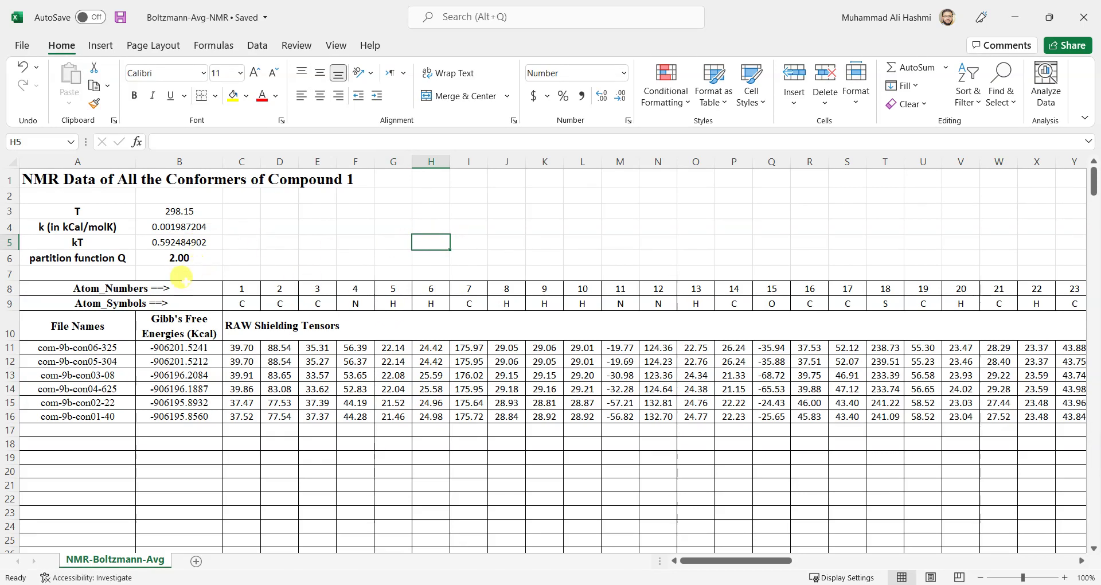
# - Inspect the temperature, the Boltzmann constant label and the partition function formula above the conformer table
pyautogui.click(164, 212)
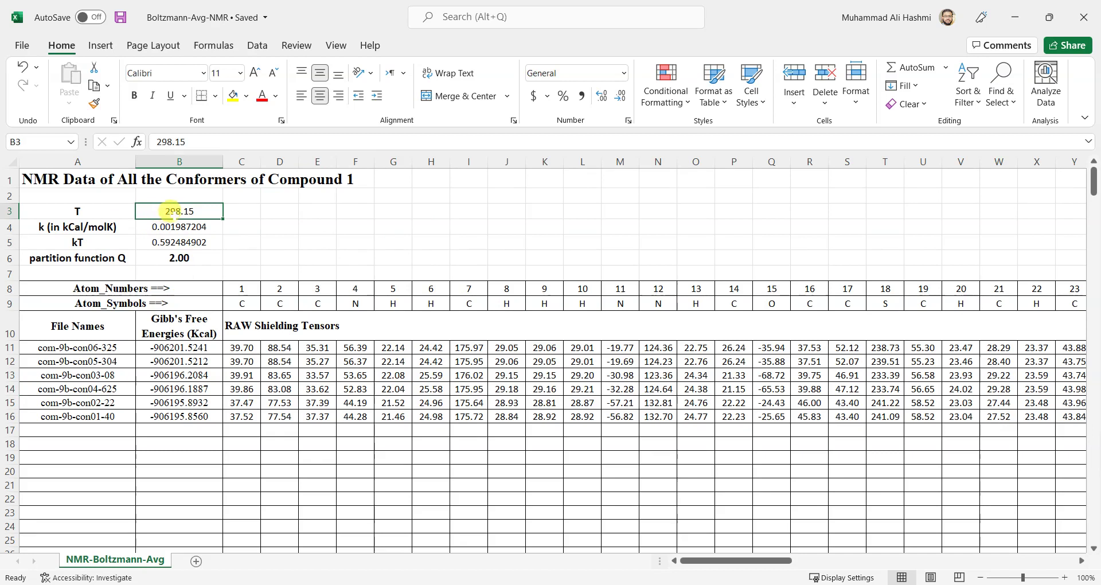
pyautogui.click(97, 228)
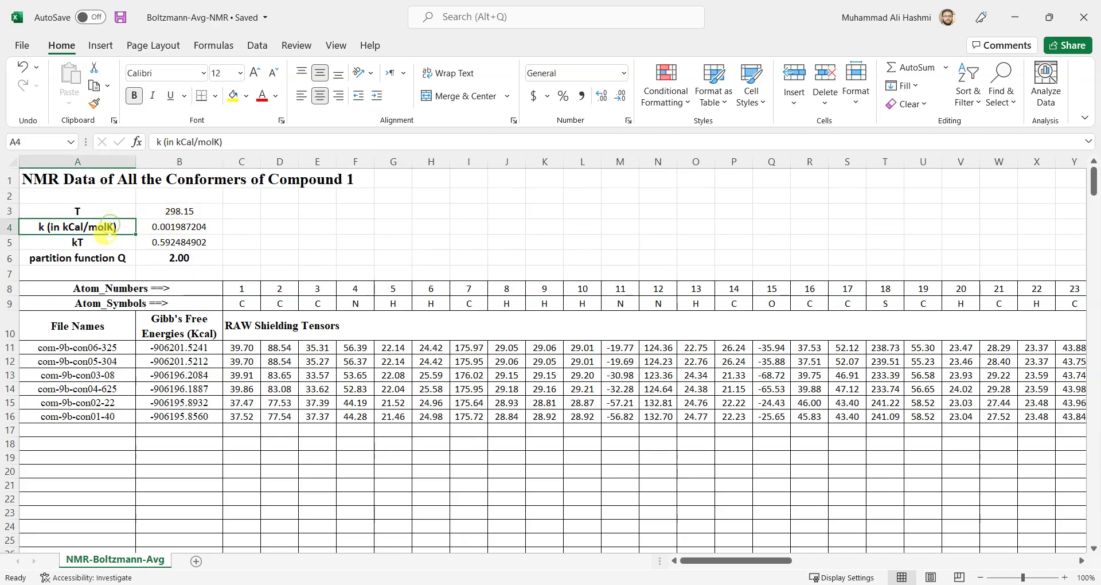
pyautogui.click(175, 252)
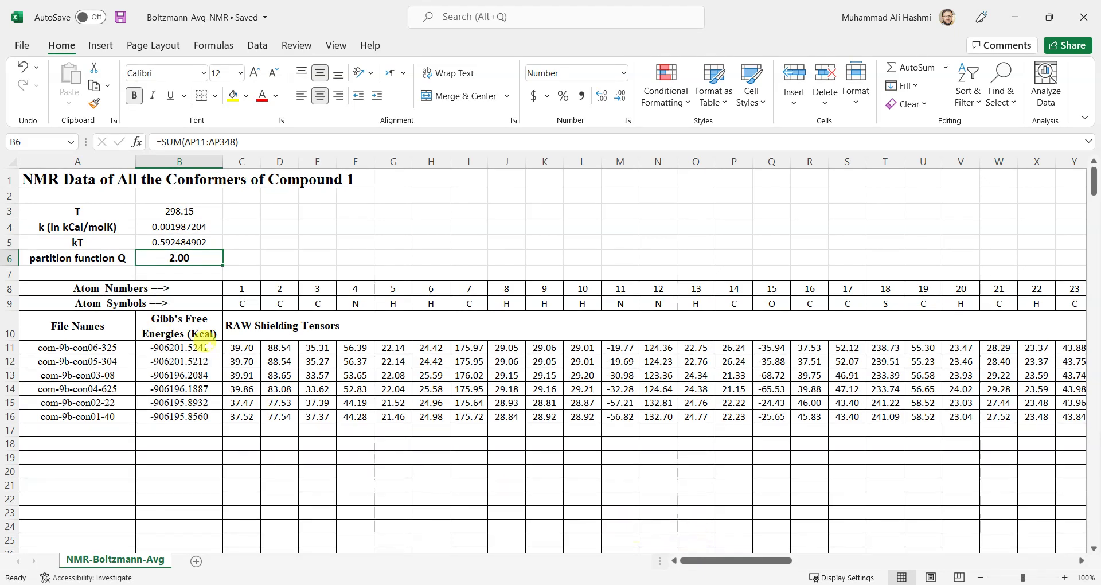
# - Examine the conformers' relative energies, Boltzmann factors and Boltzmann percentages, including the factor formulas in AP11 and AP16
pyautogui.moveTo(704, 559); pyautogui.dragTo(822, 559)
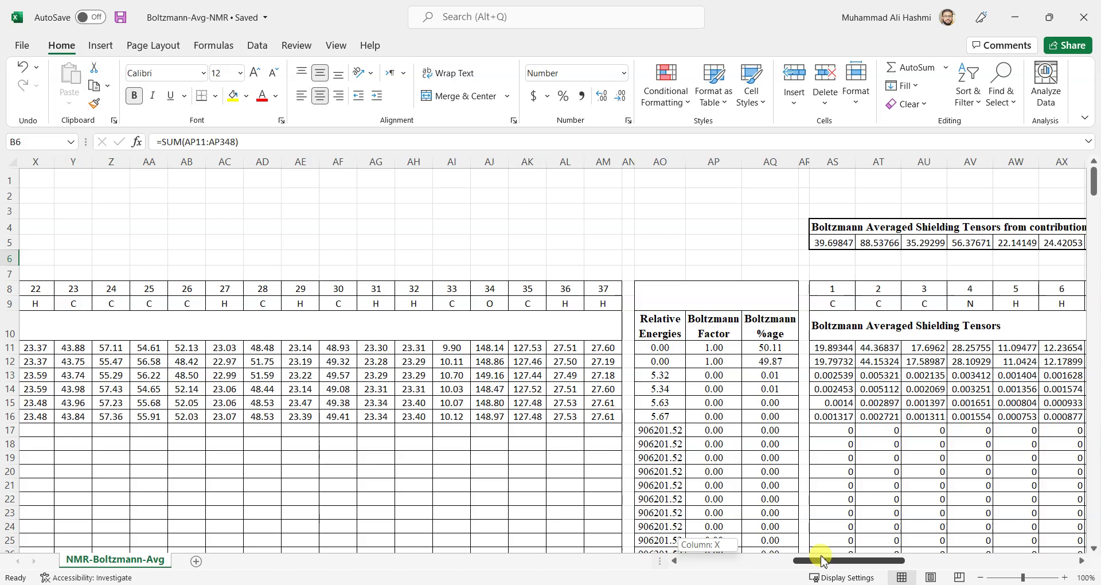
pyautogui.moveTo(823, 560); pyautogui.dragTo(823, 560)
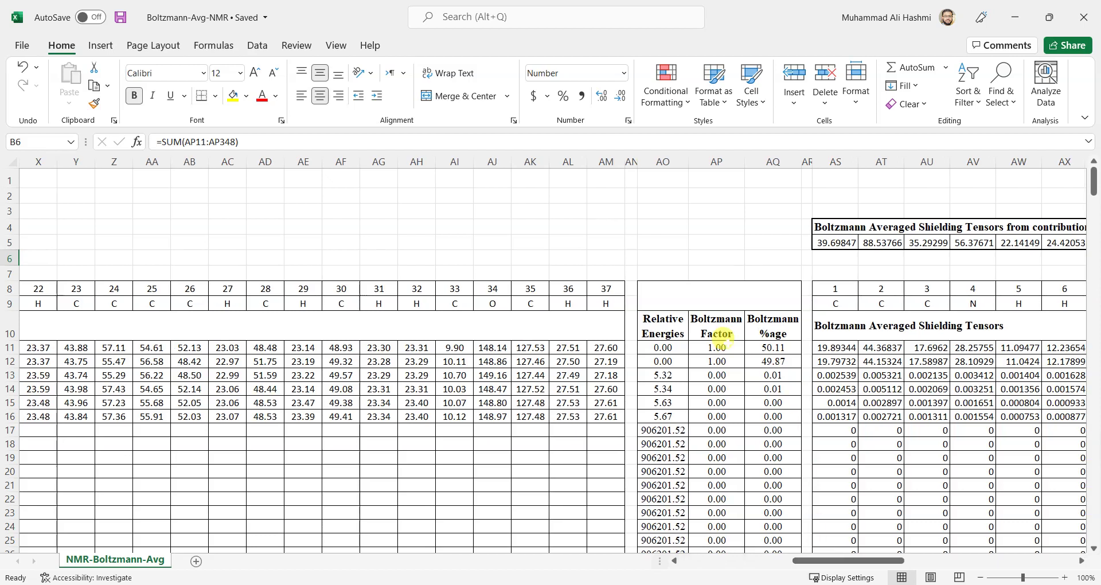
pyautogui.moveTo(718, 347); pyautogui.dragTo(728, 361)
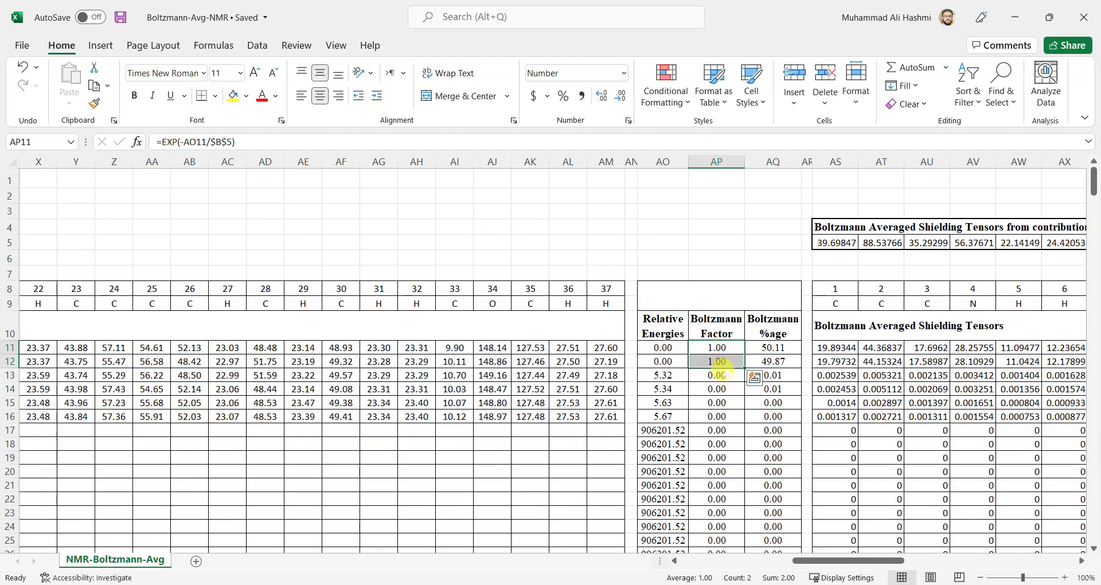
pyautogui.click(719, 414)
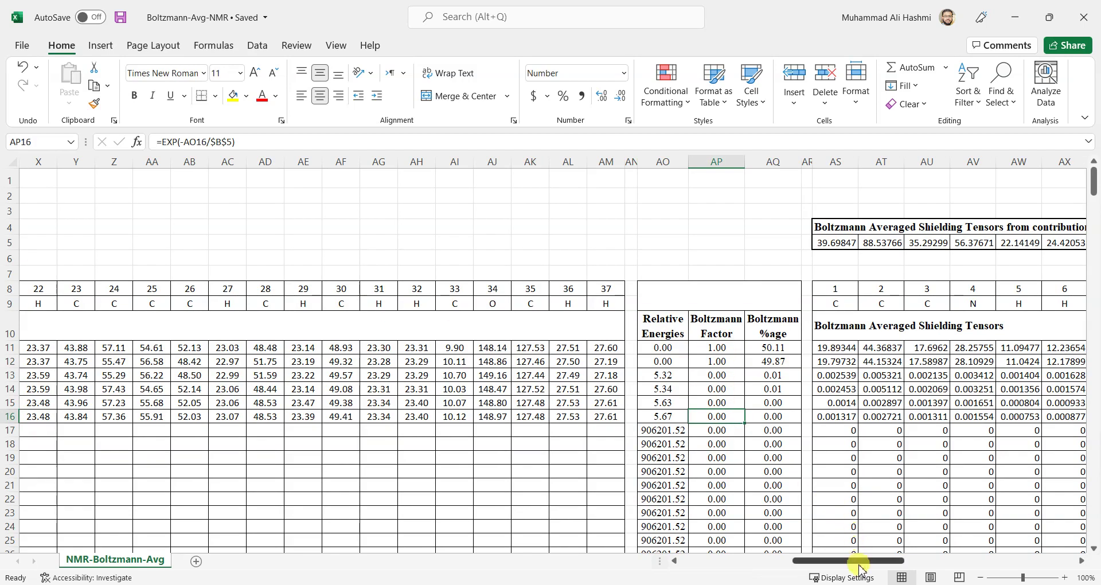
pyautogui.moveTo(859, 560); pyautogui.dragTo(859, 562)
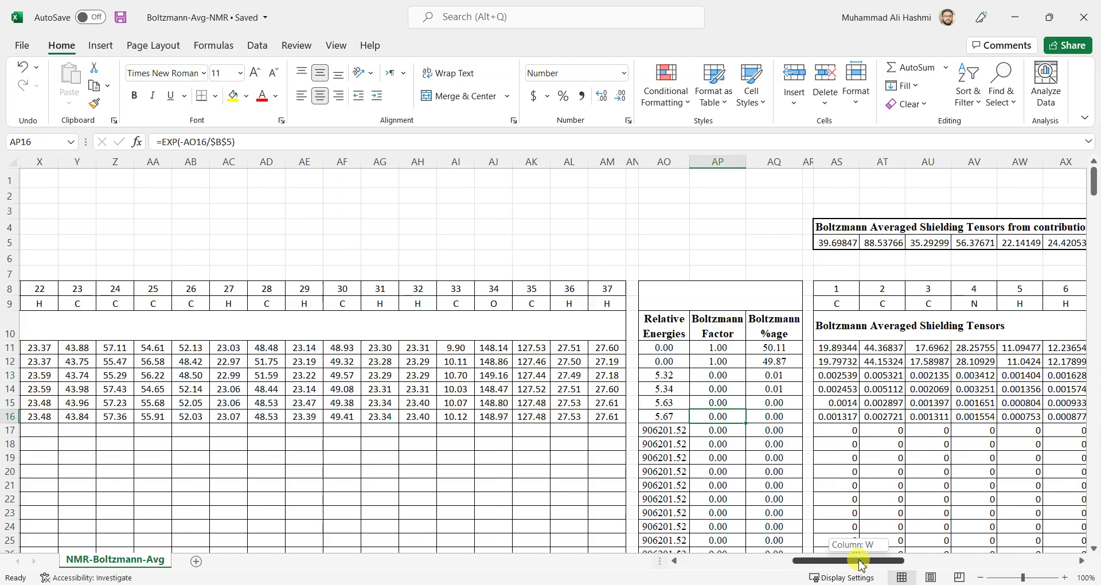
# - Review the Boltzmann-averaged shielding tensors of all atoms by selecting AS5:CC5
pyautogui.moveTo(859, 562); pyautogui.dragTo(950, 558)
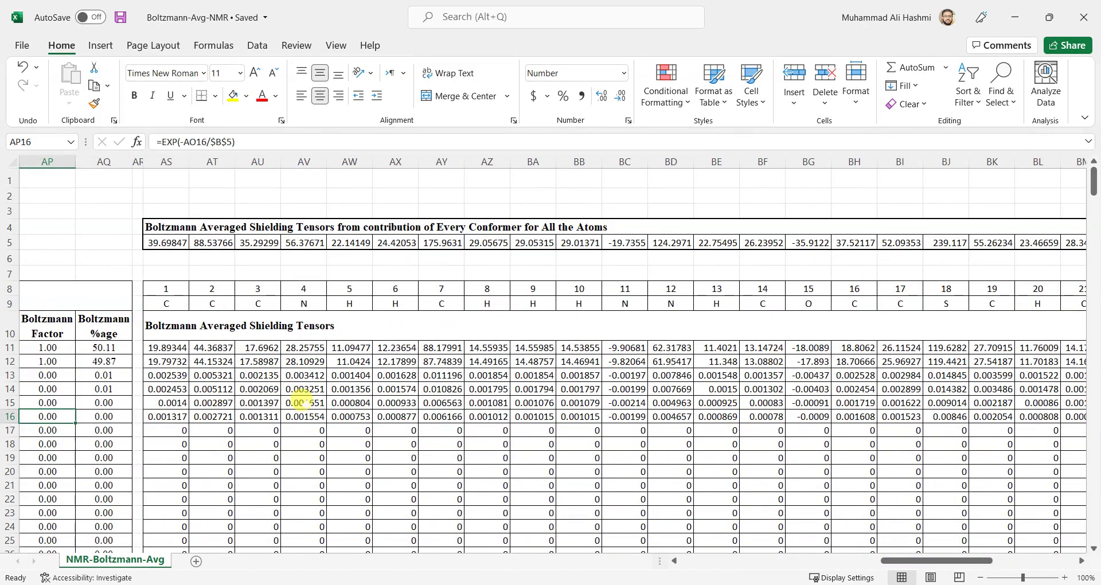
pyautogui.moveTo(156, 242); pyautogui.dragTo(1000, 240)
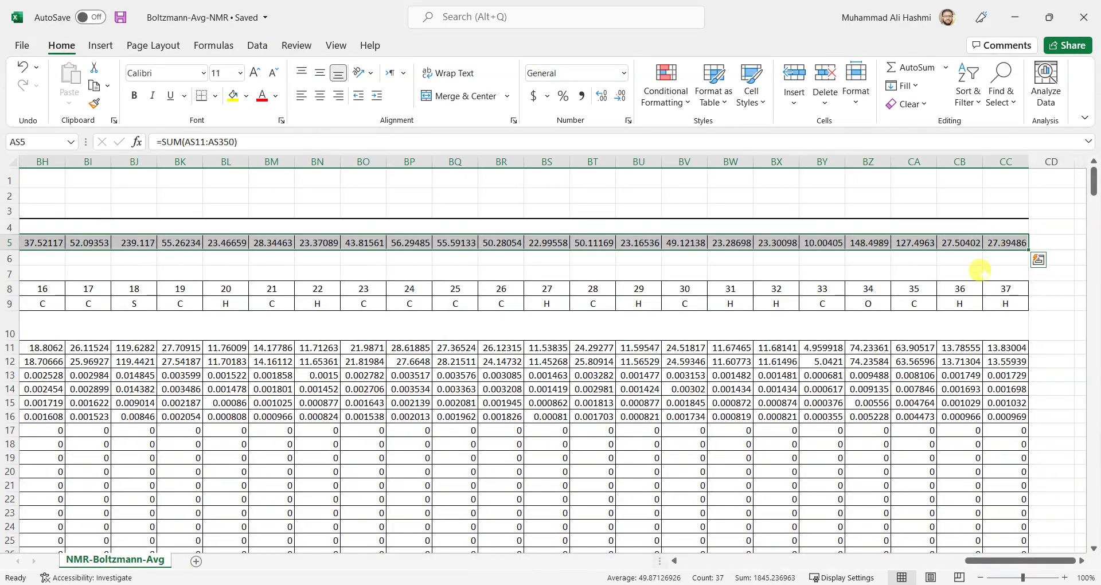
pyautogui.moveTo(977, 560); pyautogui.dragTo(897, 542)
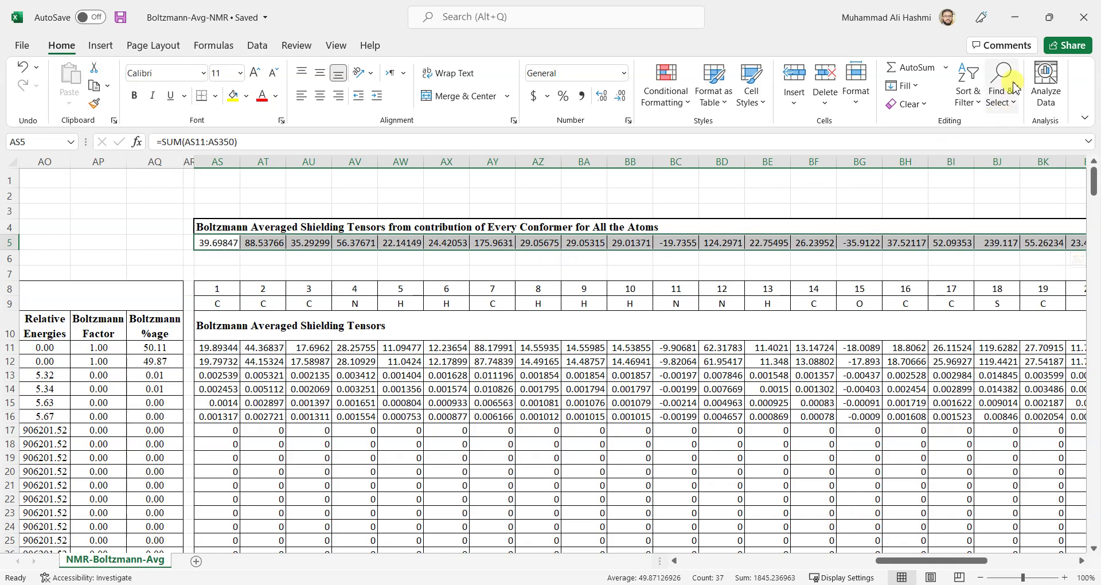
# - Minimise the workbook and locate the get_NMR_of_Conformers script and the Boltzmann-Avg-NMR workbook in the NMR-Boltzmann-Avg folder
pyautogui.click(1016, 16)
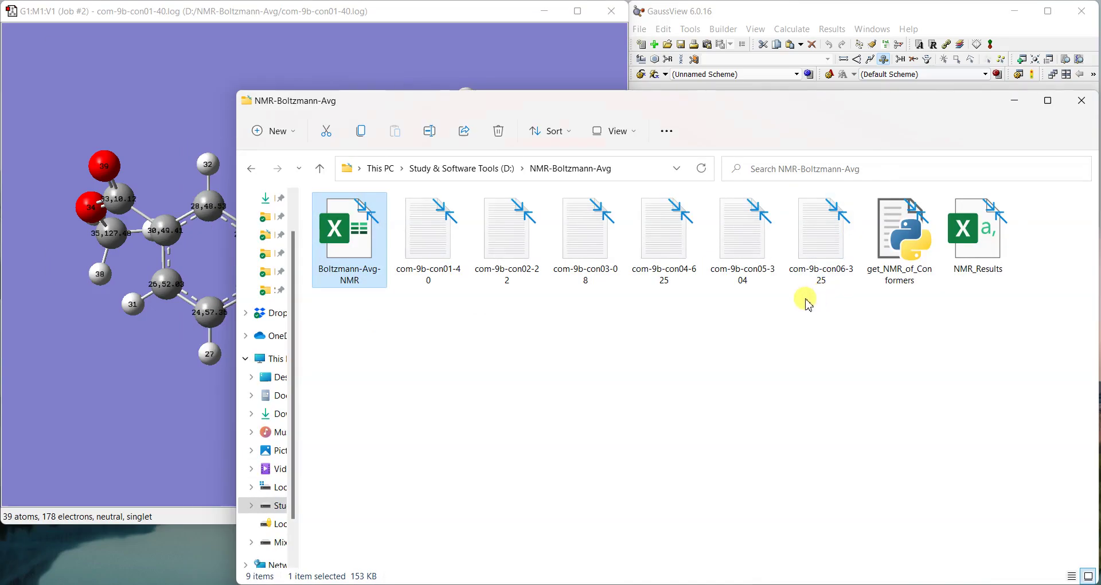
pyautogui.click(381, 357)
pyautogui.click(917, 242)
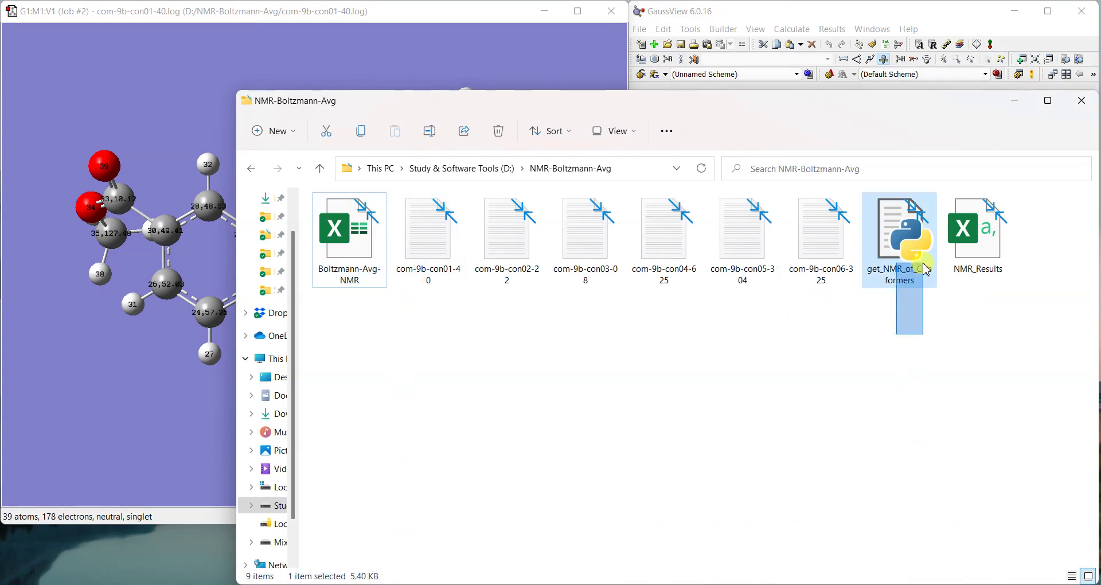
pyautogui.click(334, 261)
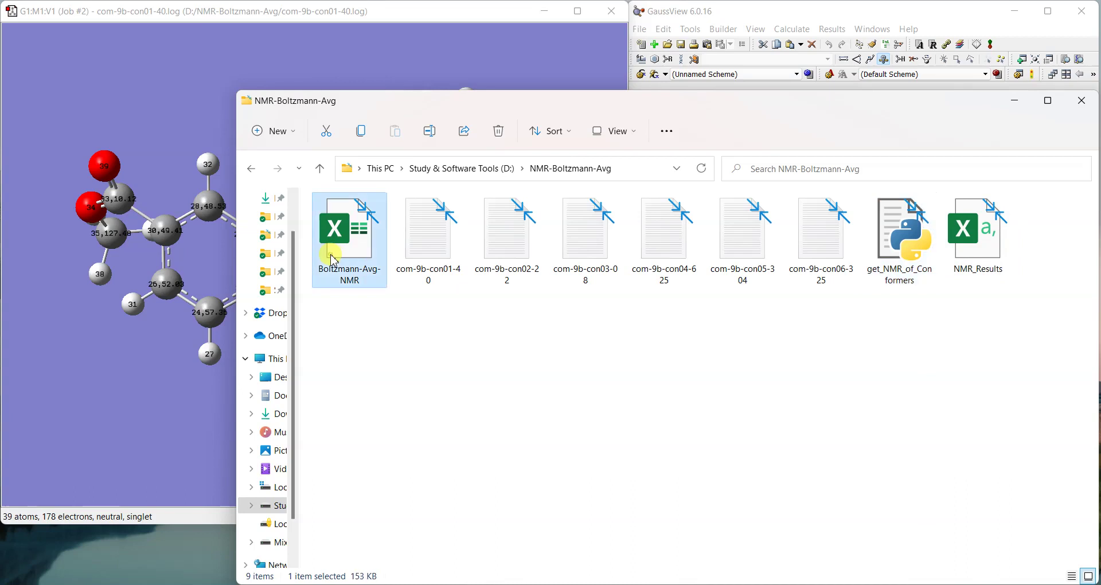
# - Switch to the browser to view the NMR_Boltzmann-Avg GitHub page with its address and files, and minimise the browser
pyautogui.click(596, 545)
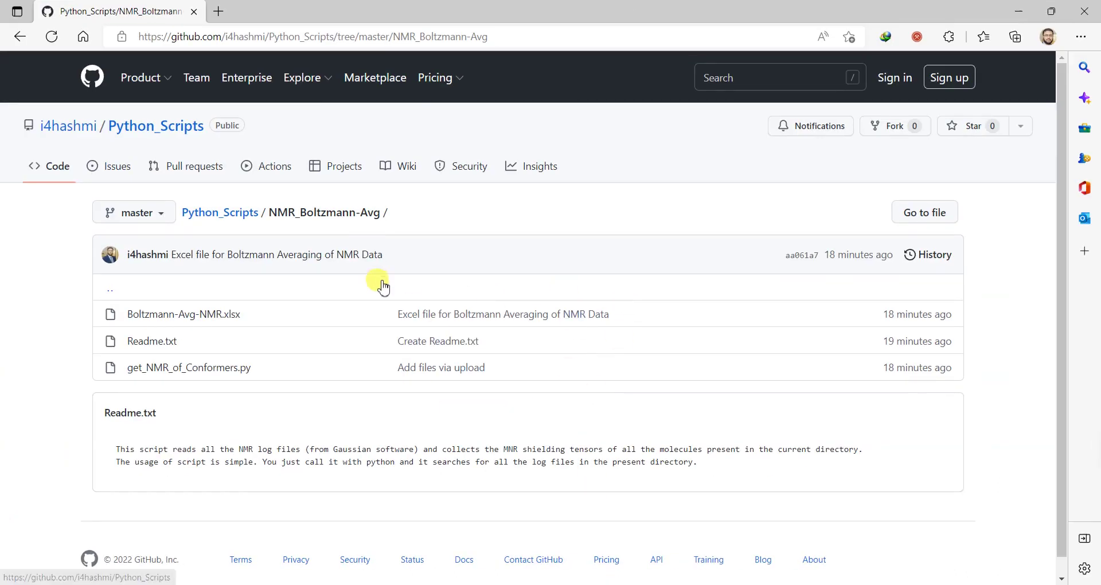
pyautogui.moveTo(519, 37); pyautogui.dragTo(105, 32)
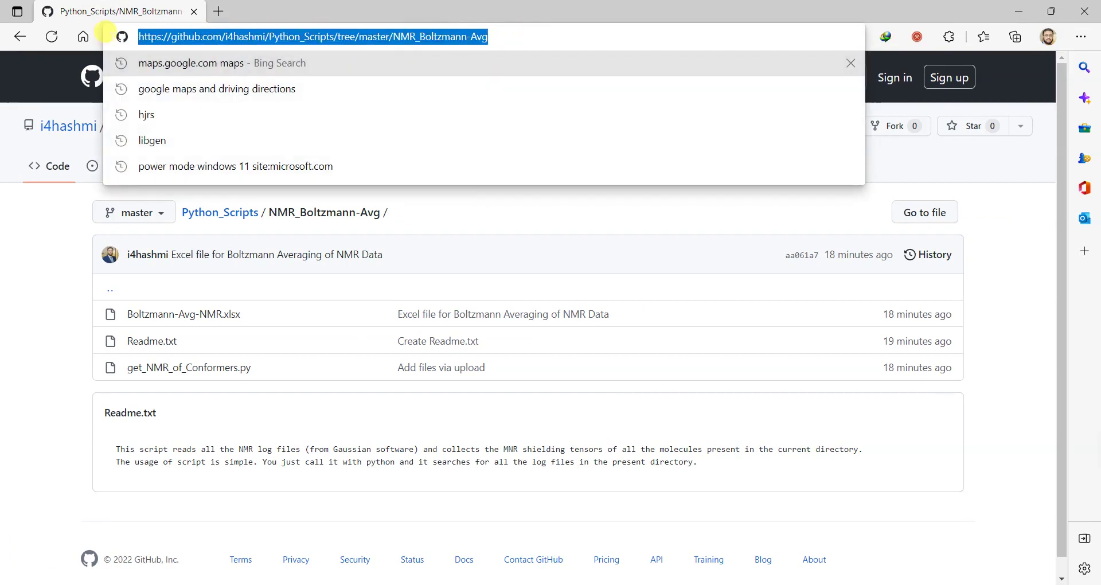
pyautogui.click(55, 289)
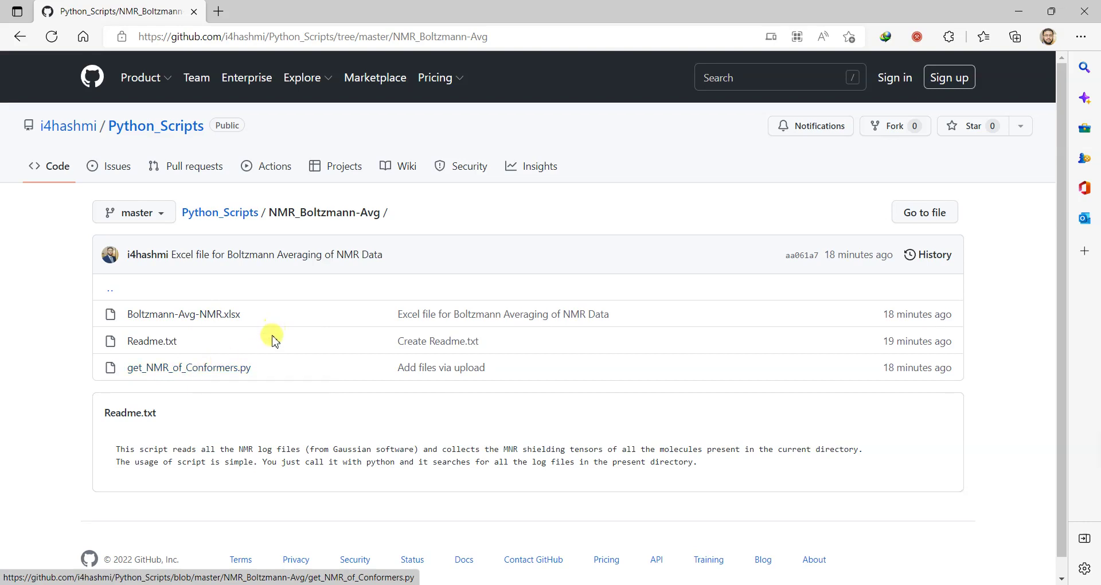
pyautogui.click(1018, 11)
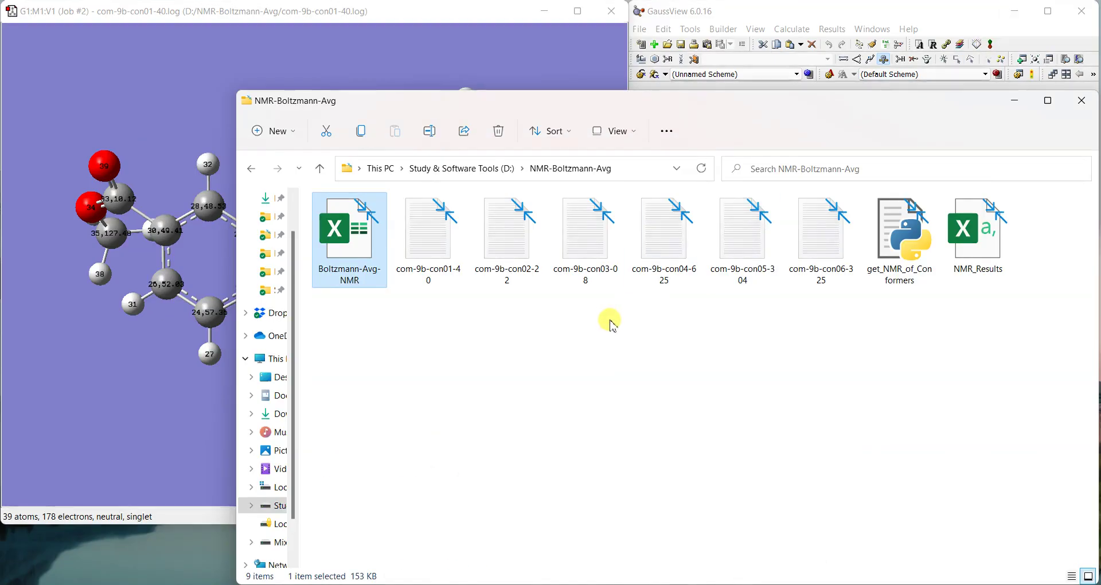